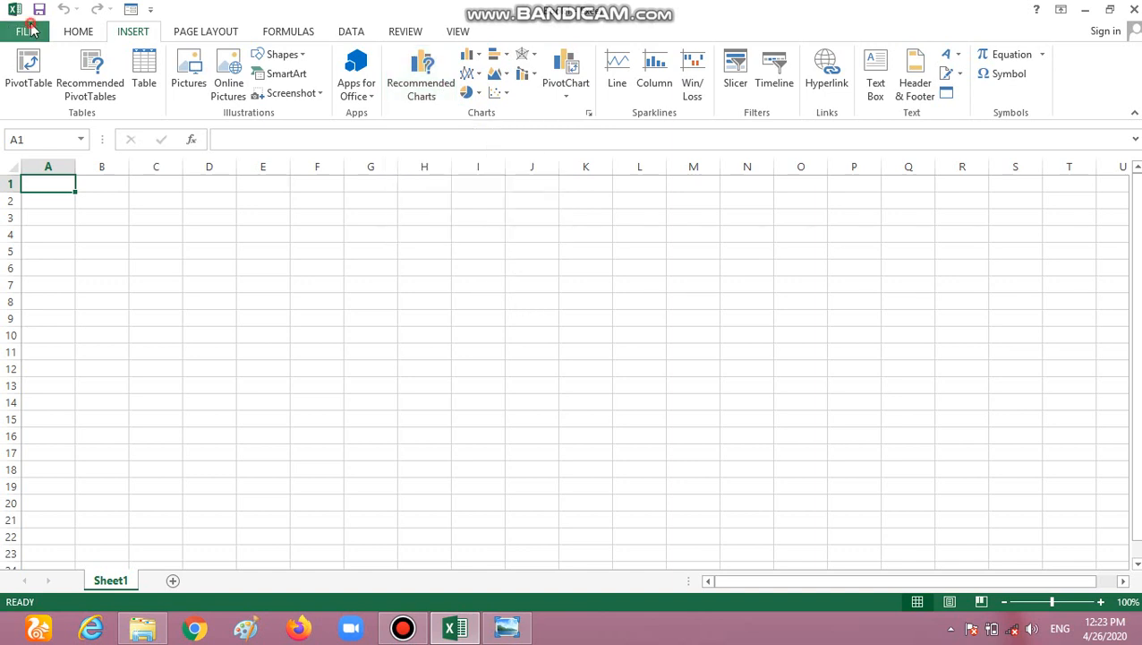
# Step: Try to open the recent workbook "for me" stored on drive F
pyautogui.click(29, 30)
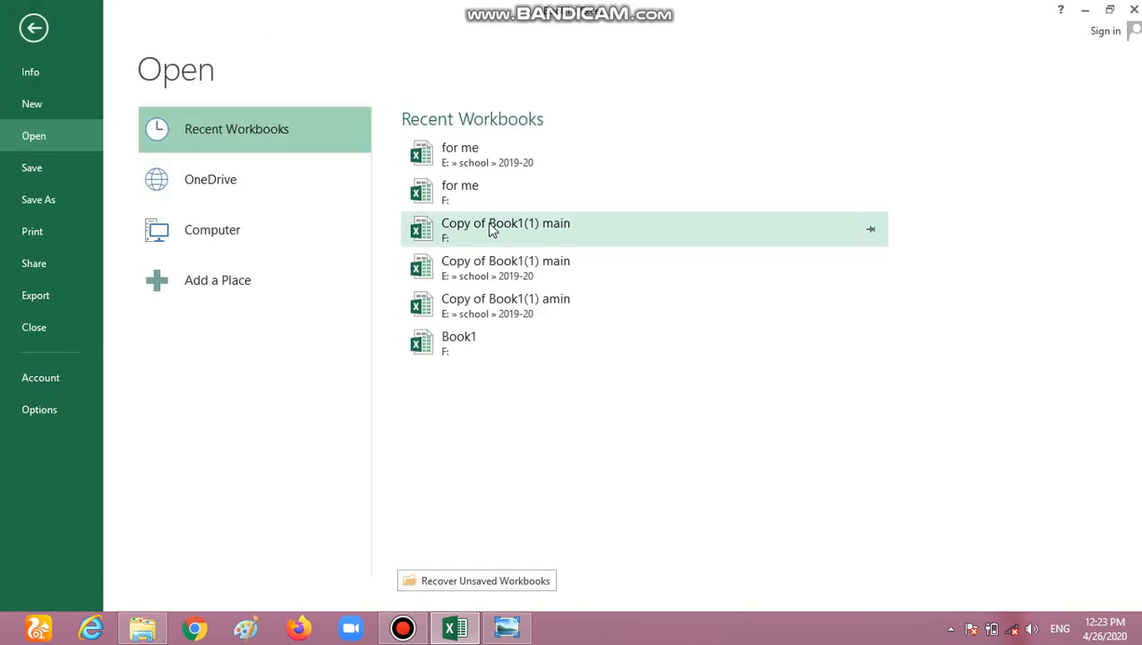
pyautogui.click(459, 186)
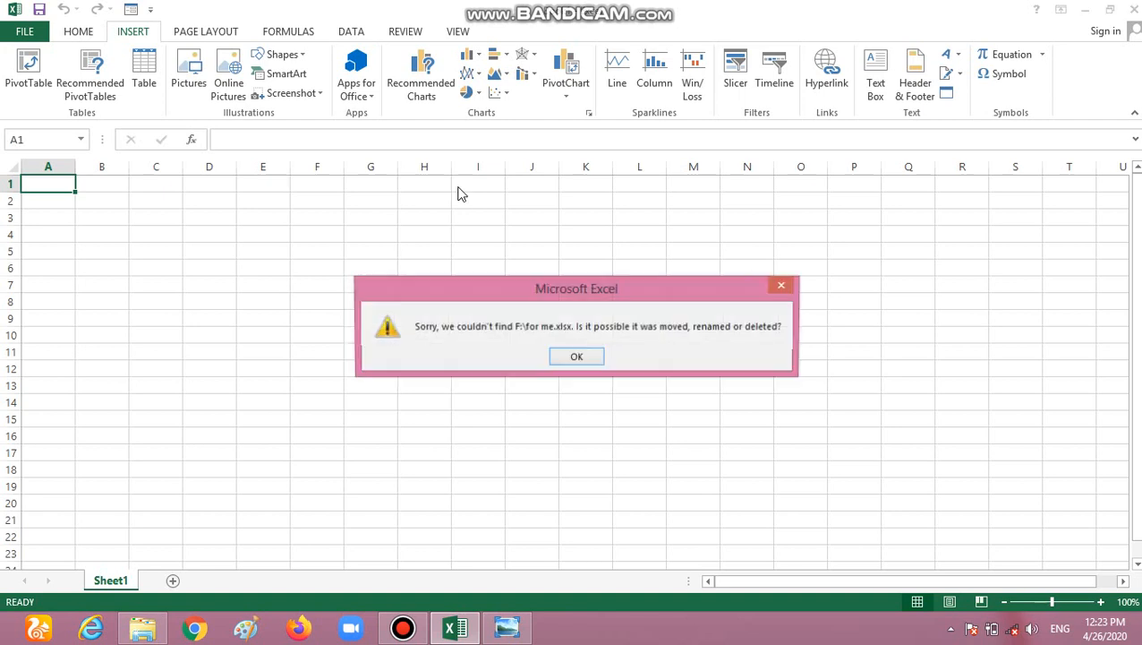
pyautogui.click(583, 358)
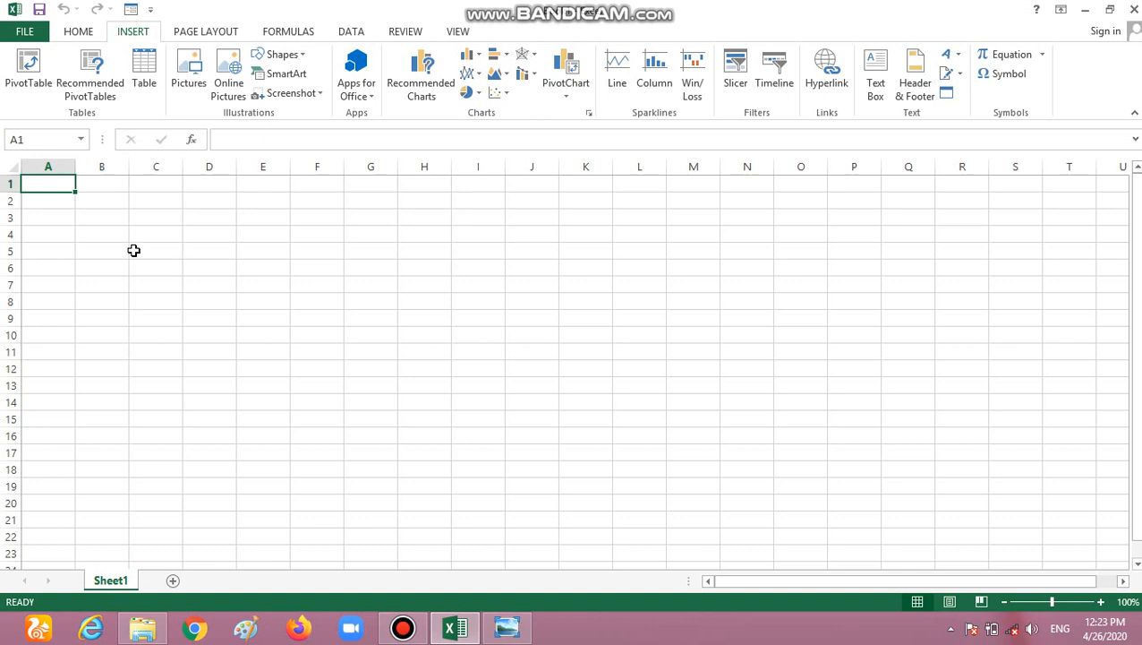
# Step: Enter the headers NAME, CLASS and ROLL in cells A1 to C1
pyautogui.write('NAME')
pyautogui.press('Tab')
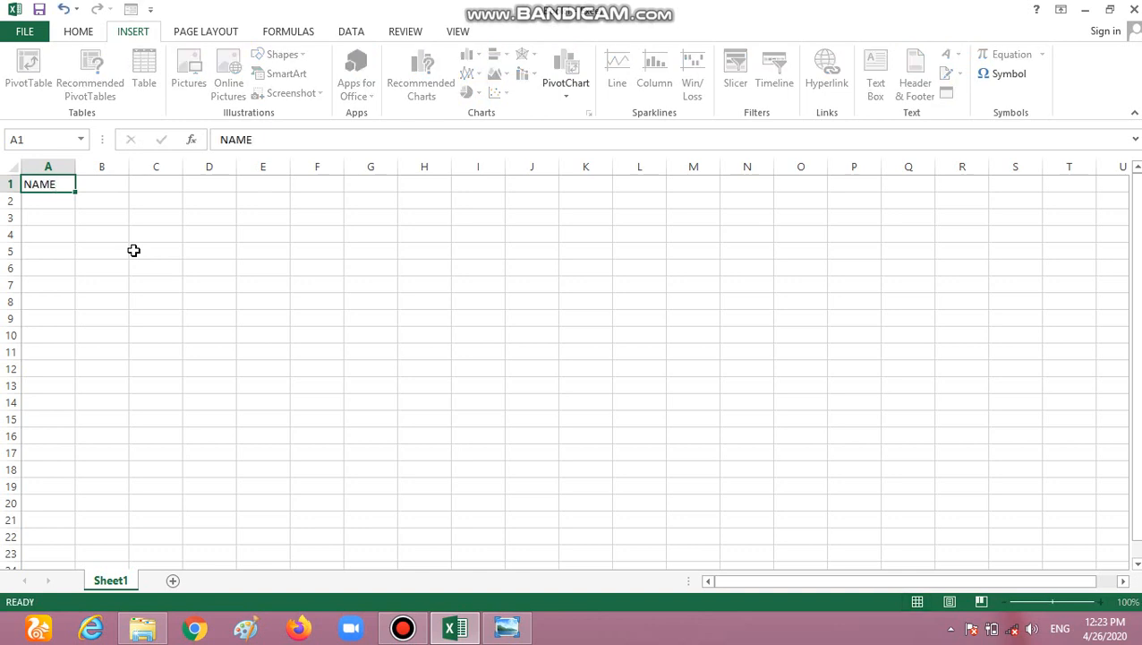
pyautogui.write('CLASS')
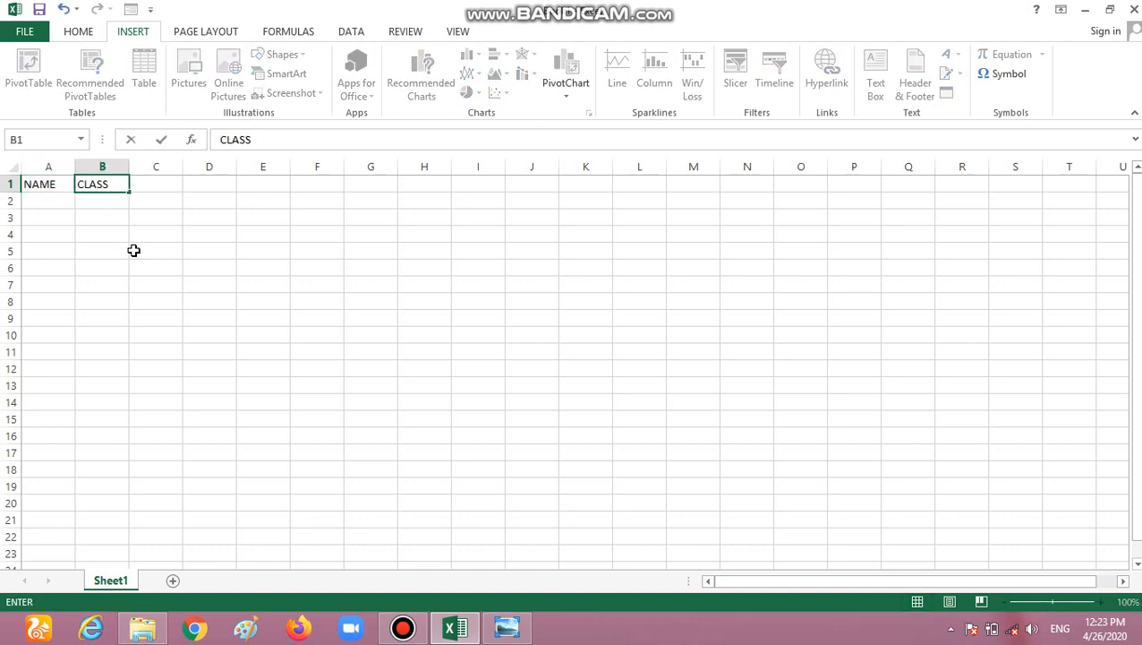
pyautogui.press('Tab')
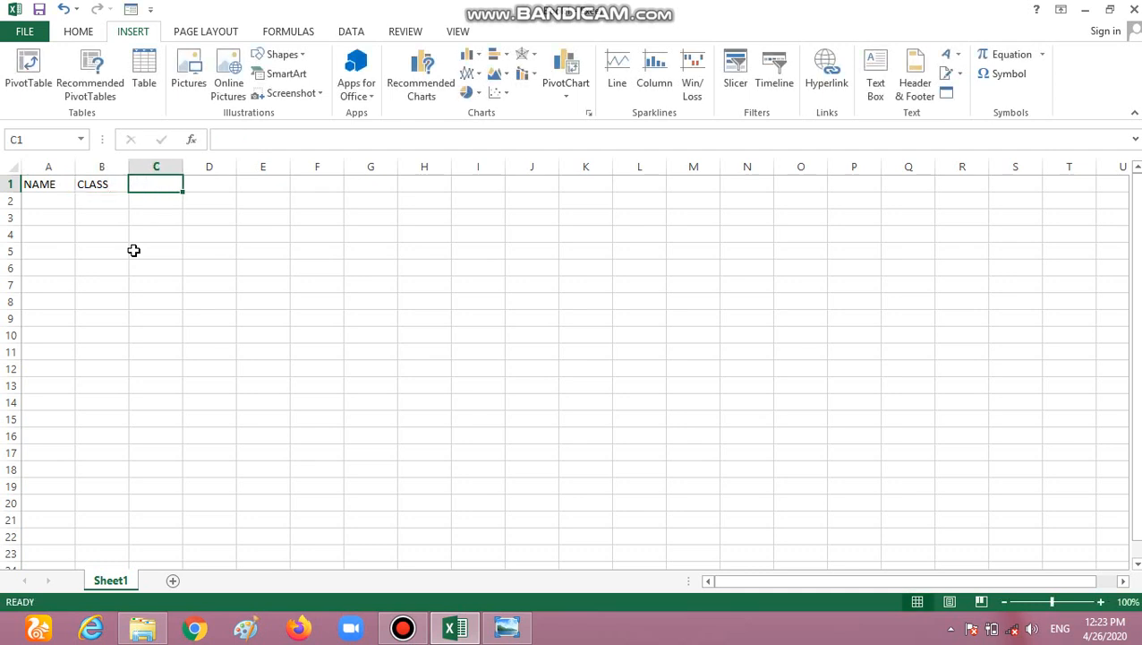
pyautogui.write('ROLL')
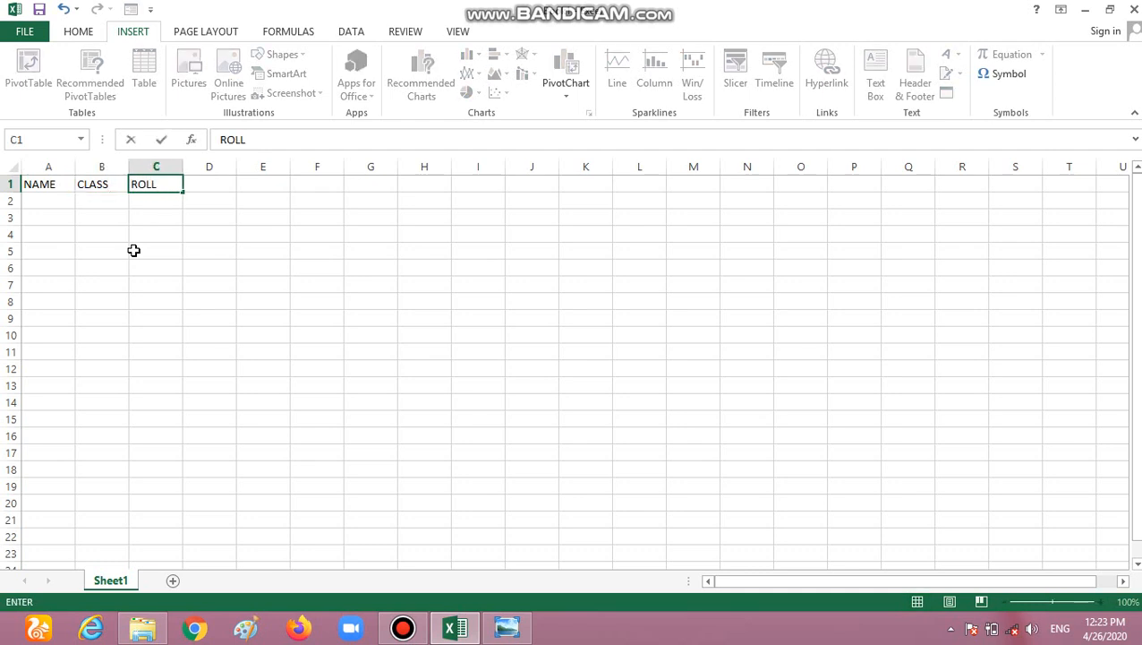
pyautogui.press('Tab')
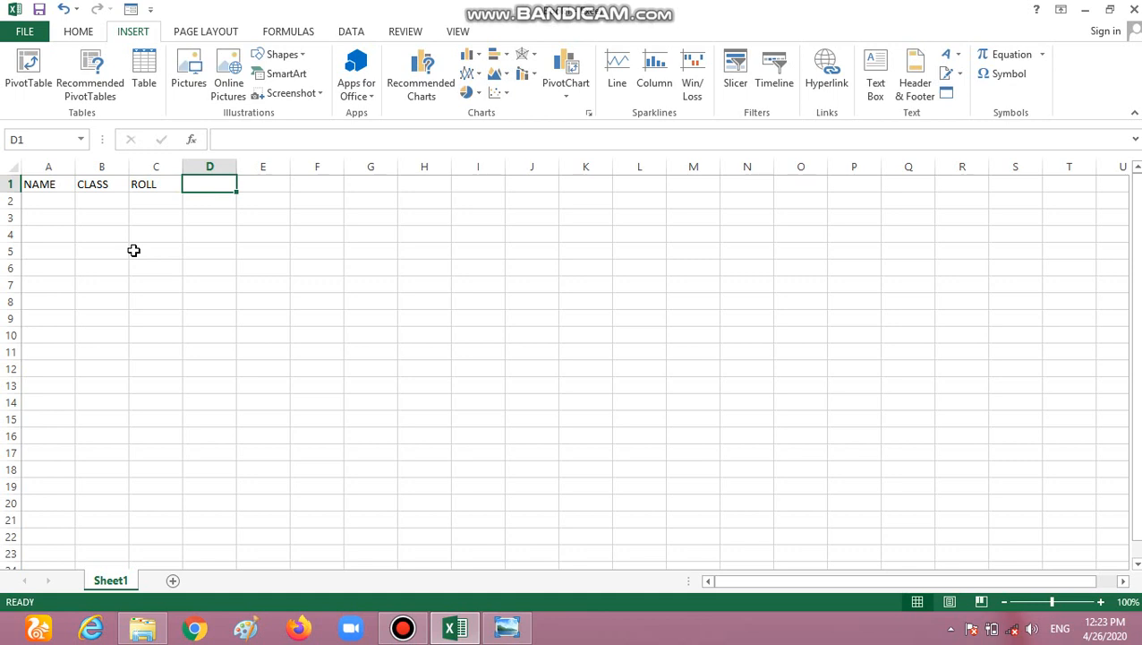
# Step: Enter the subject headers MATH, SCI and SST in cells D1 to F1
pyautogui.write('MA')
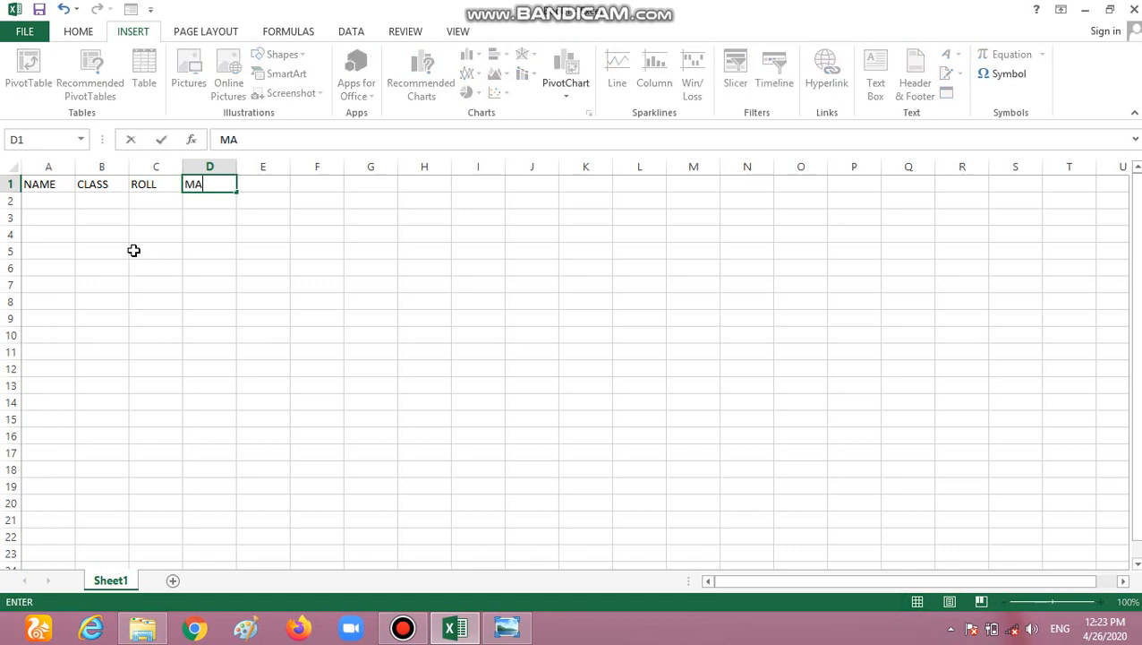
pyautogui.write('TH SCI')
pyautogui.press('BackSpace')
pyautogui.press('BackSpace')
pyautogui.press('BackSpace')
pyautogui.press('Tab')
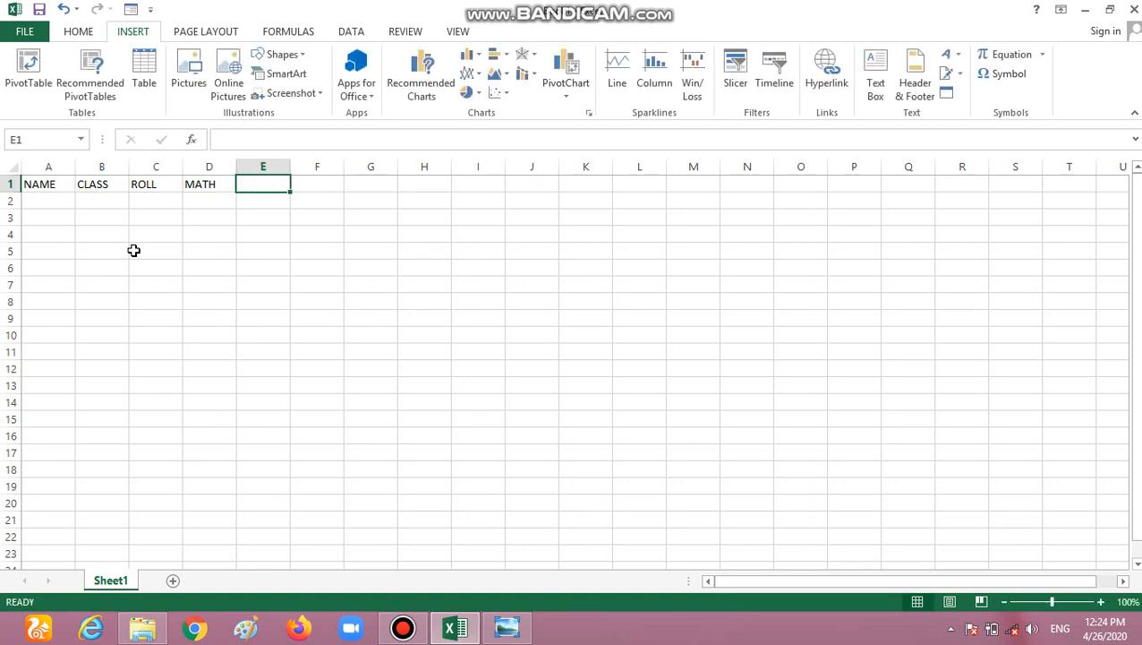
pyautogui.write('SCI')
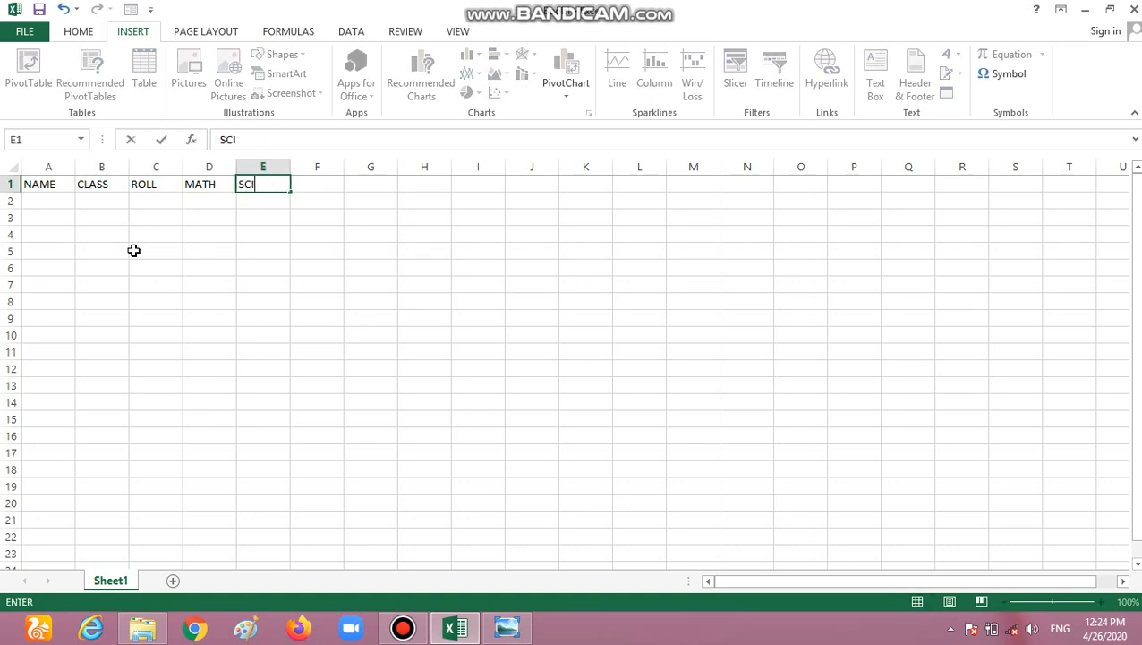
pyautogui.press('Tab')
pyautogui.write('SS')
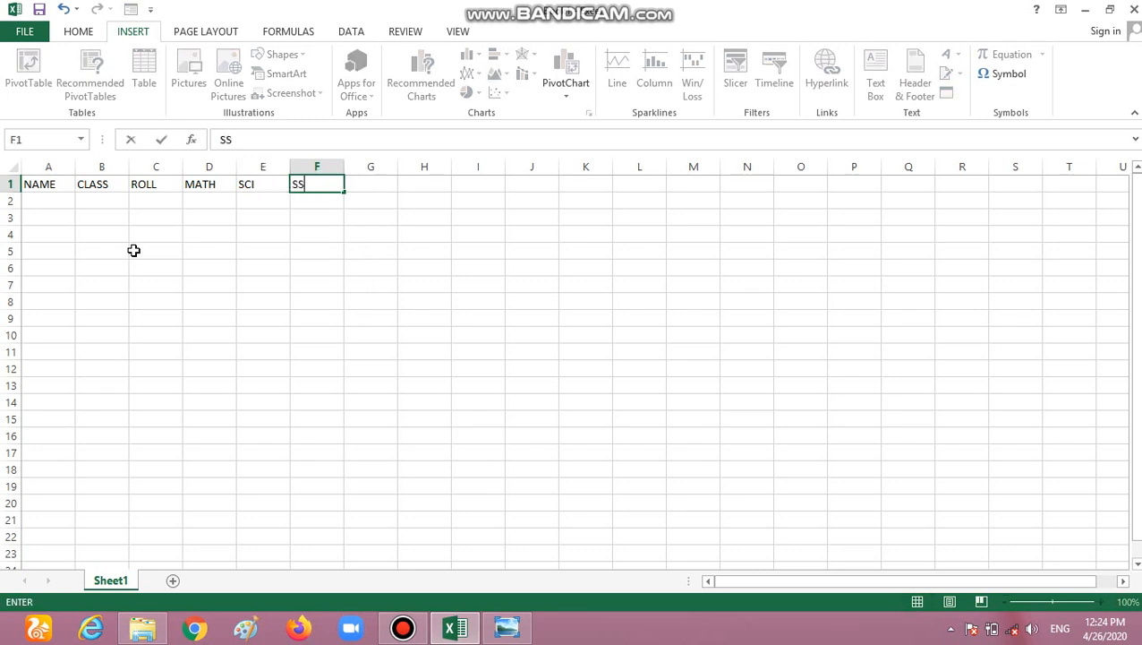
pyautogui.write('T')
pyautogui.press('Tab')
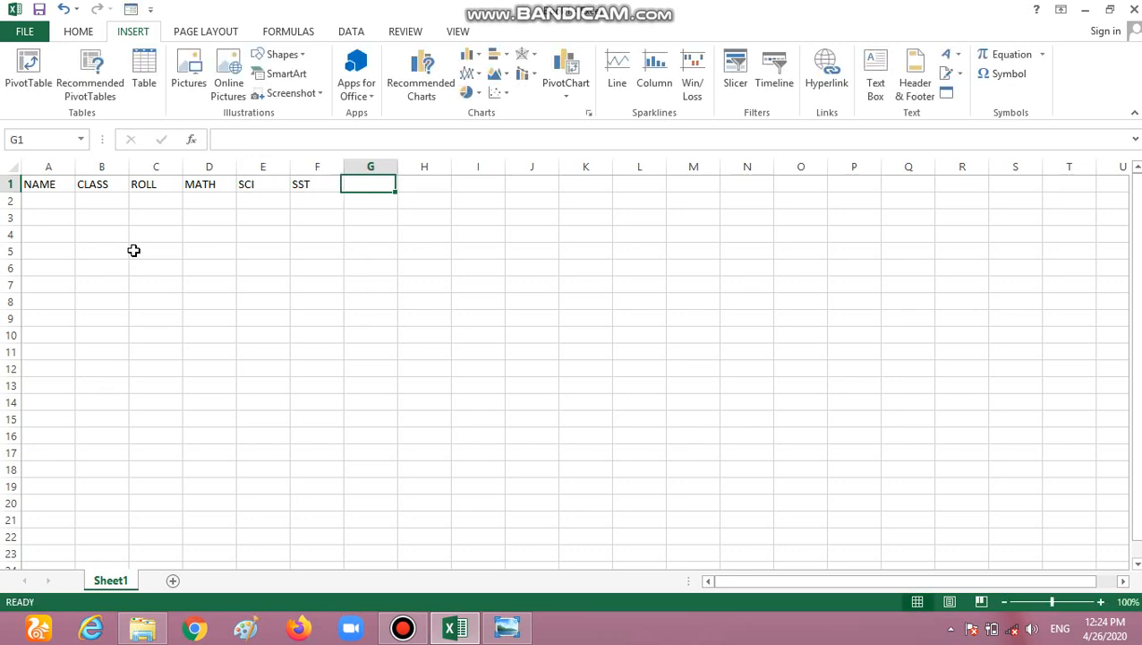
# Step: Enter the subject headers ENG and HINDI in cells G1 and H1
pyautogui.write('eNG')
pyautogui.press('BackSpace')
pyautogui.press('BackSpace')
pyautogui.press('BackSpace')
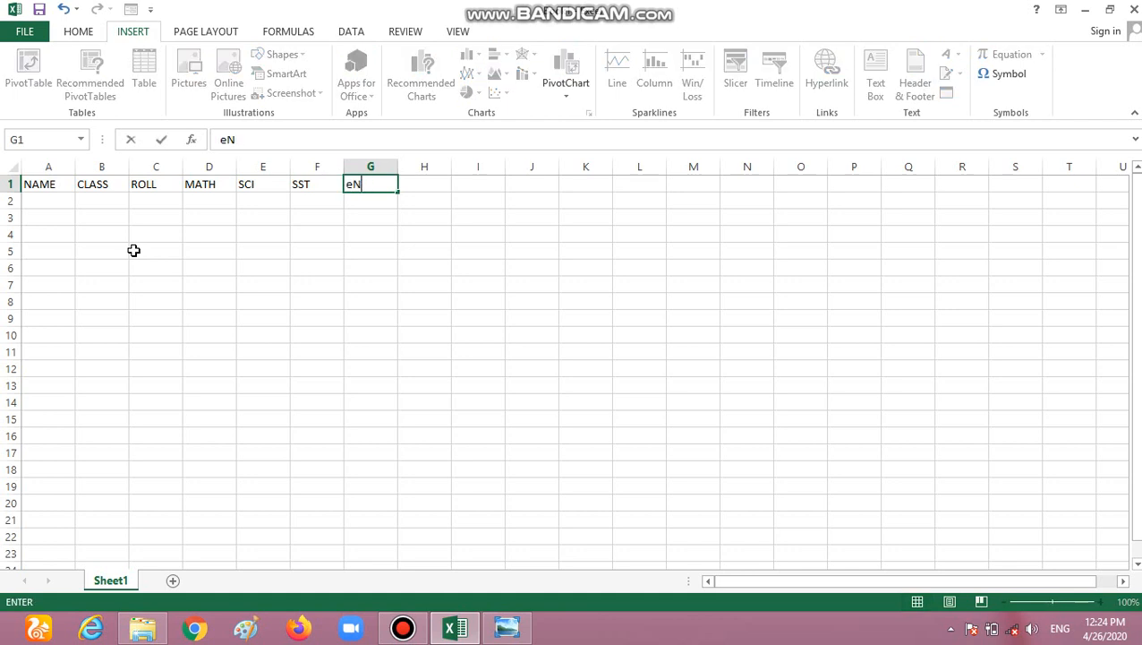
pyautogui.write('ENG')
pyautogui.hotkey('ctrl', 'Return')
pyautogui.press('Right')
pyautogui.write('HINDI')
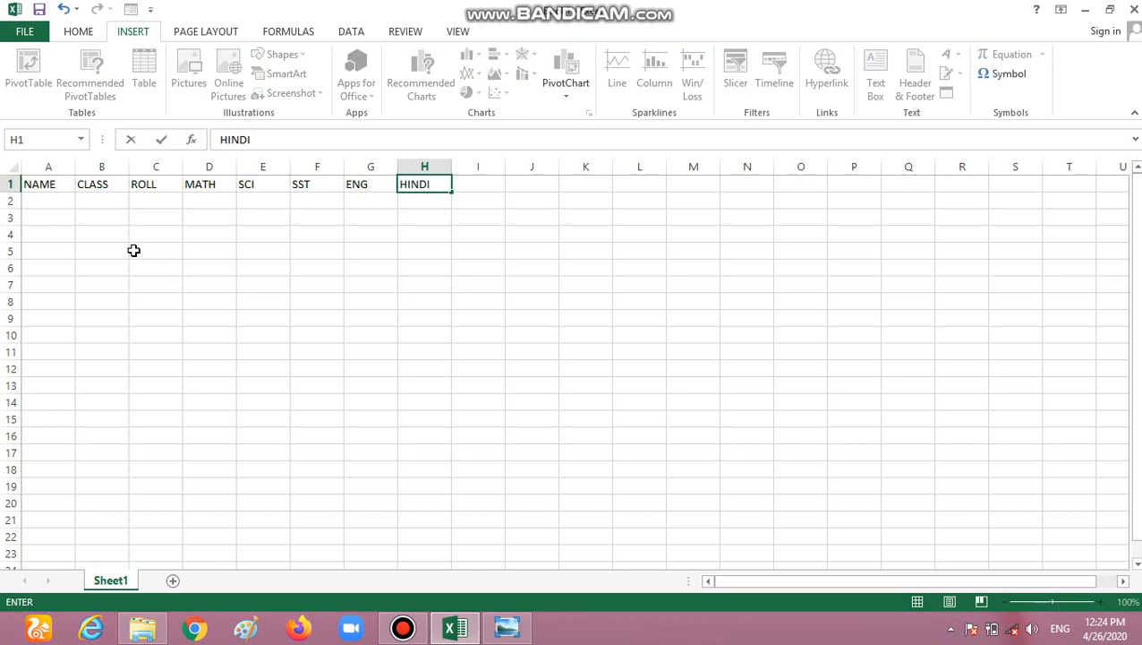
pyautogui.press('Return')
# Step: Enter the first student's name, class VII and roll 23 in cells A2 to C2
pyautogui.press('Left')
pyautogui.press('Left')
pyautogui.press('Left')
pyautogui.press('Left')
pyautogui.press('Left')
pyautogui.press('Left')
pyautogui.press('Left')
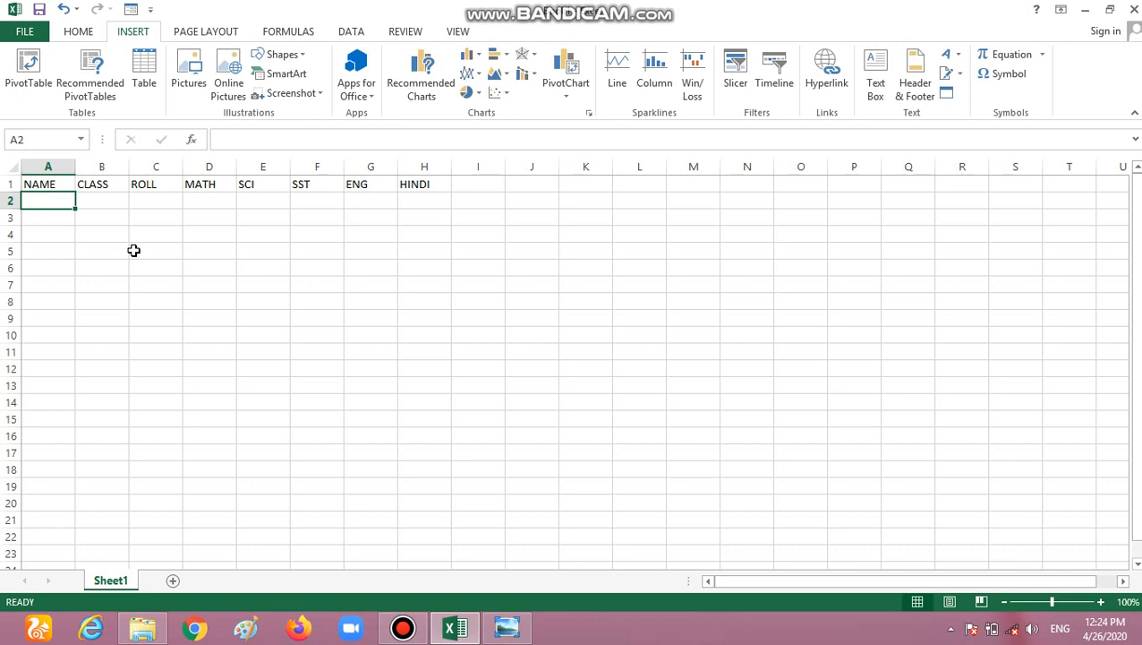
pyautogui.write('RAM')
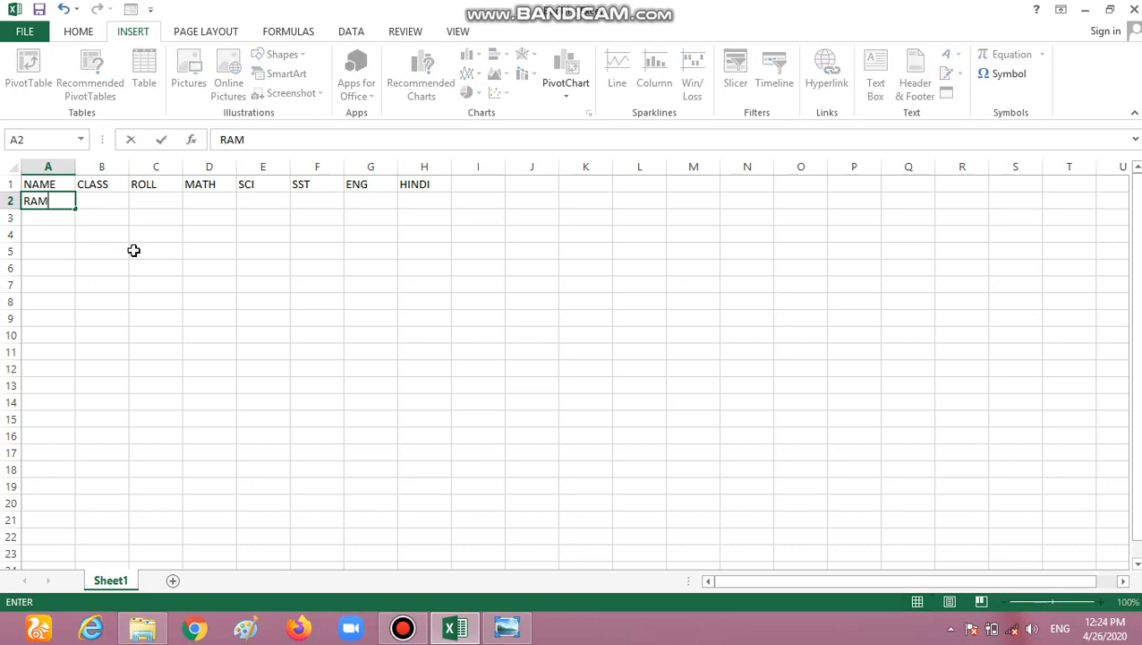
pyautogui.press('Tab')
pyautogui.write('VII')
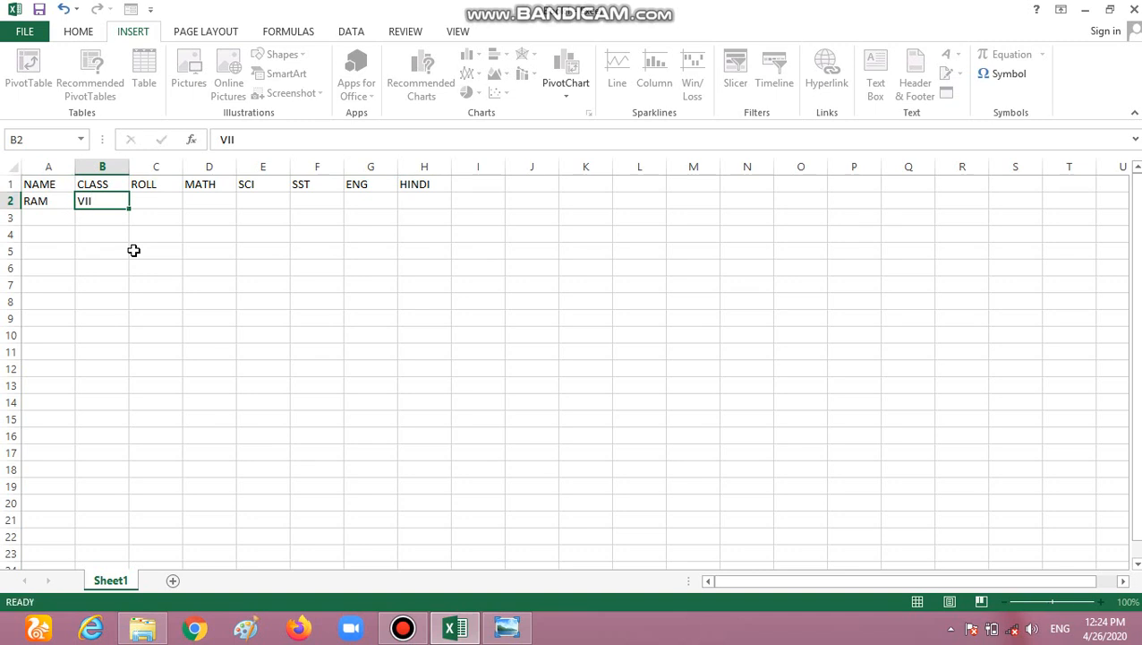
pyautogui.press('Tab')
pyautogui.write('23')
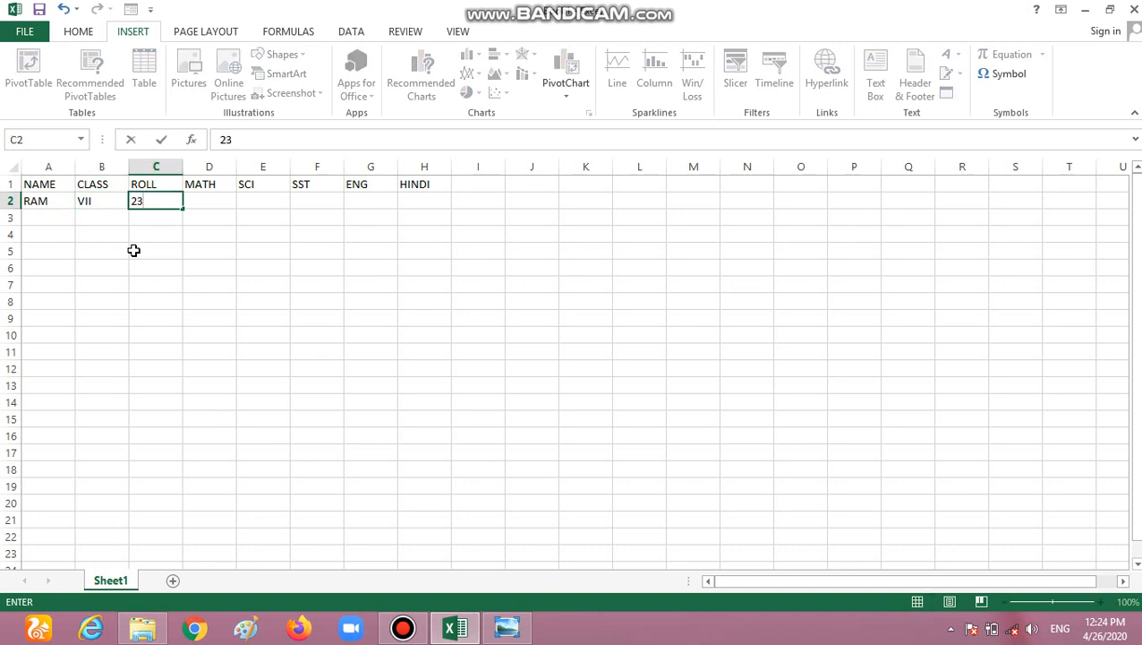
pyautogui.press('Tab')
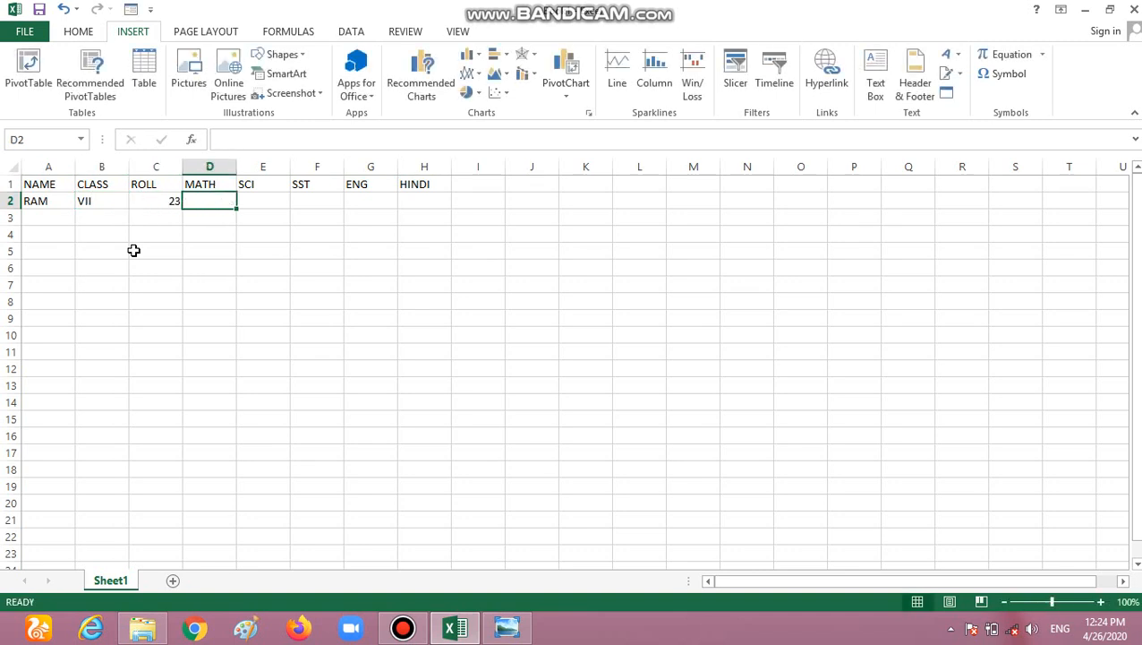
# Step: Enter the first student's marks 56, 45, 45, 85 and 85 in cells D2 to H2
pyautogui.write('56')
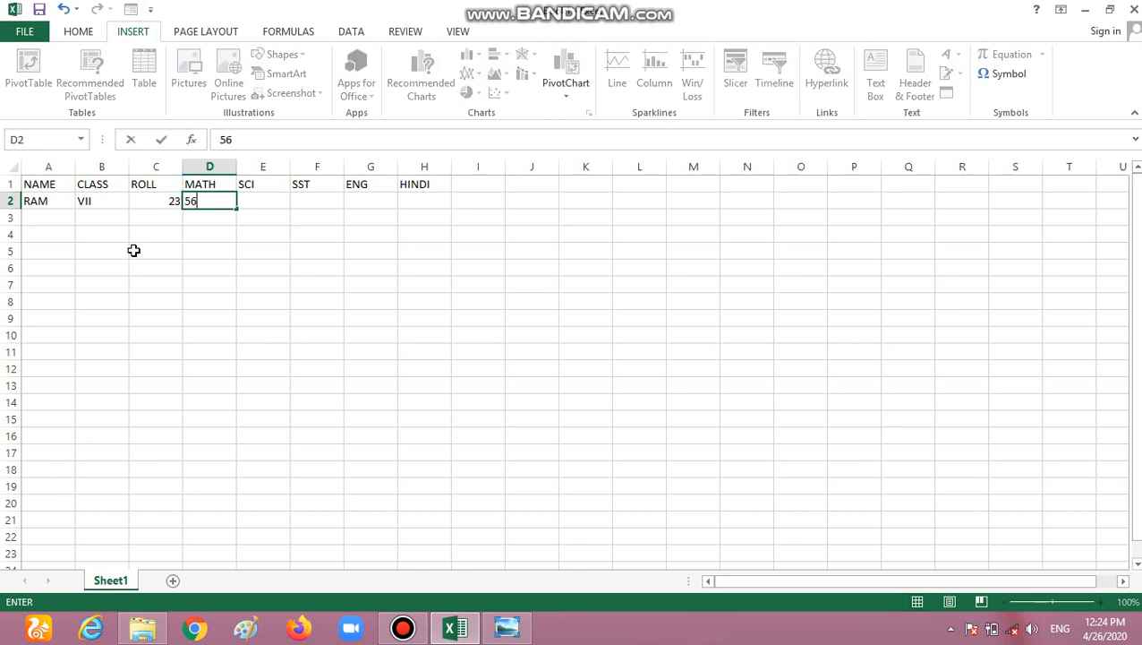
pyautogui.press('Return')
pyautogui.press('Tab')
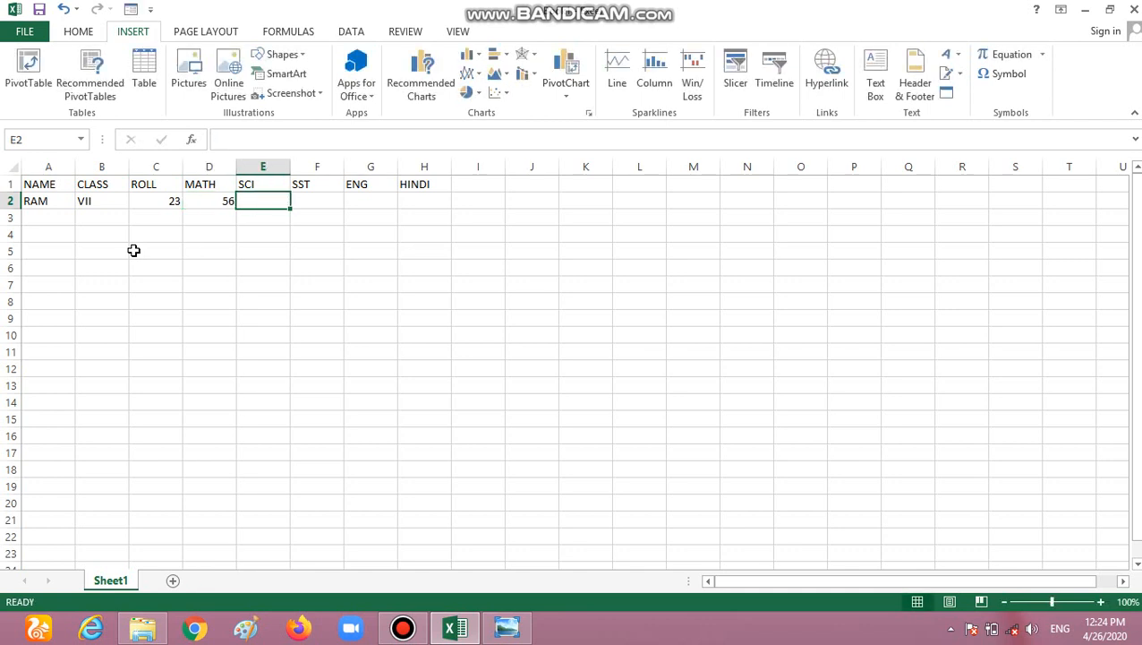
pyautogui.write('45')
pyautogui.press('Return')
pyautogui.press('Tab')
pyautogui.write('45')
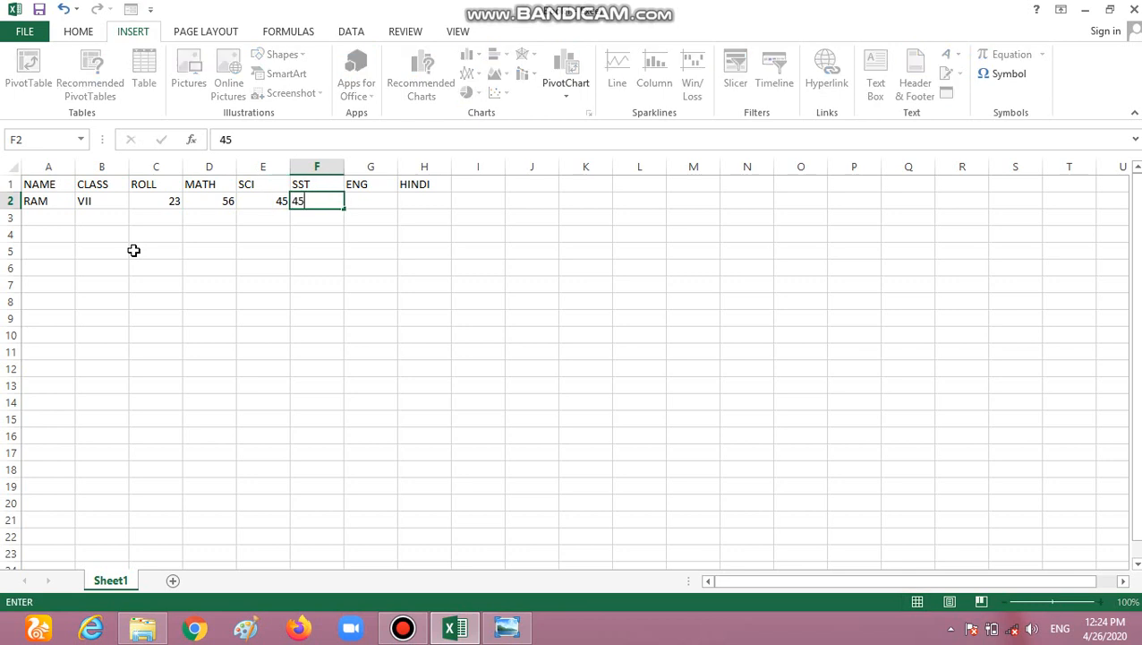
pyautogui.press('Return')
pyautogui.press('Tab')
pyautogui.write('85')
pyautogui.press('Tab')
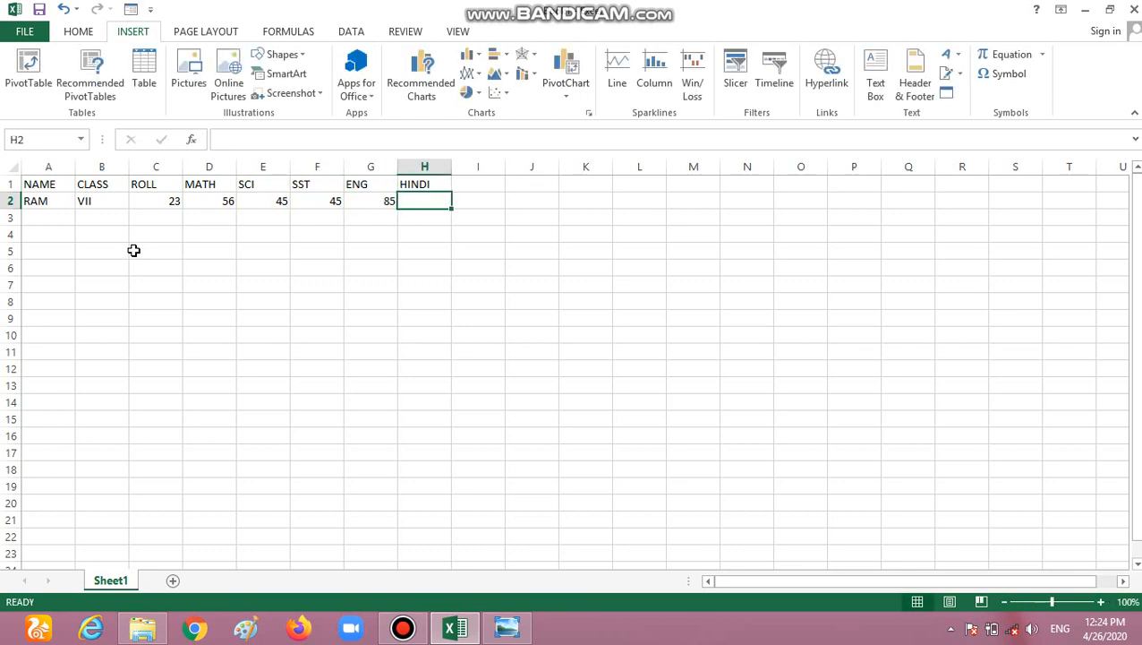
pyautogui.write('85')
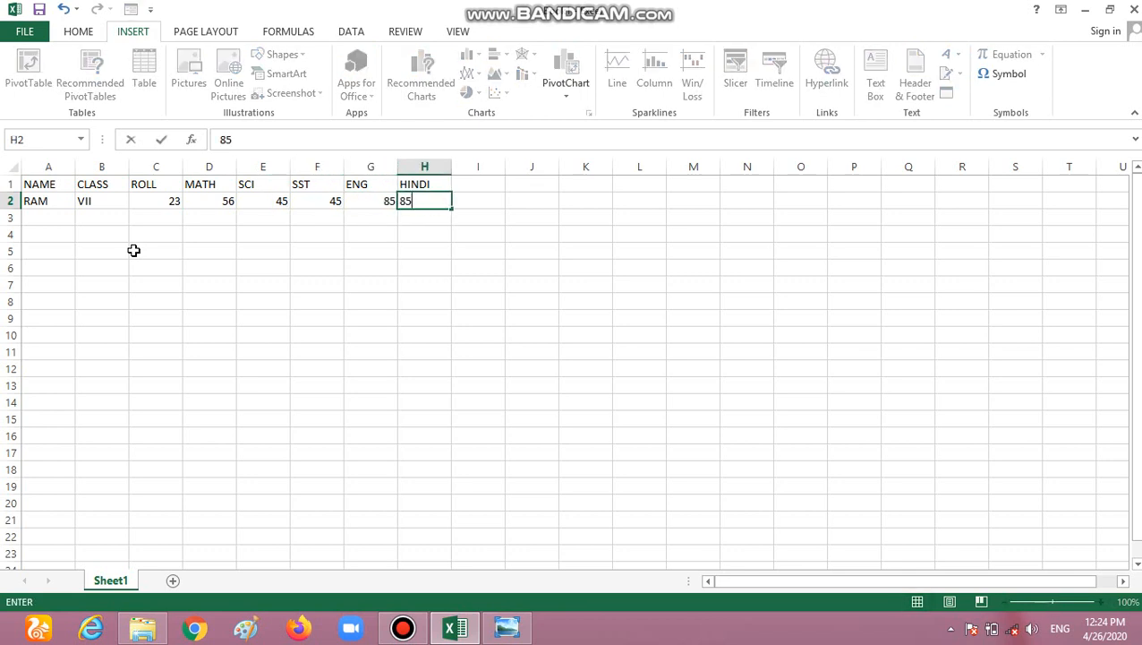
pyautogui.press('Return')
# Step: Enter the second student's name, class VII and roll 14 in cells A3 to C3
pyautogui.press('Left')
pyautogui.press('Left')
pyautogui.press('Left')
pyautogui.press('Left')
pyautogui.press('Left')
pyautogui.press('Left')
pyautogui.press('Left')
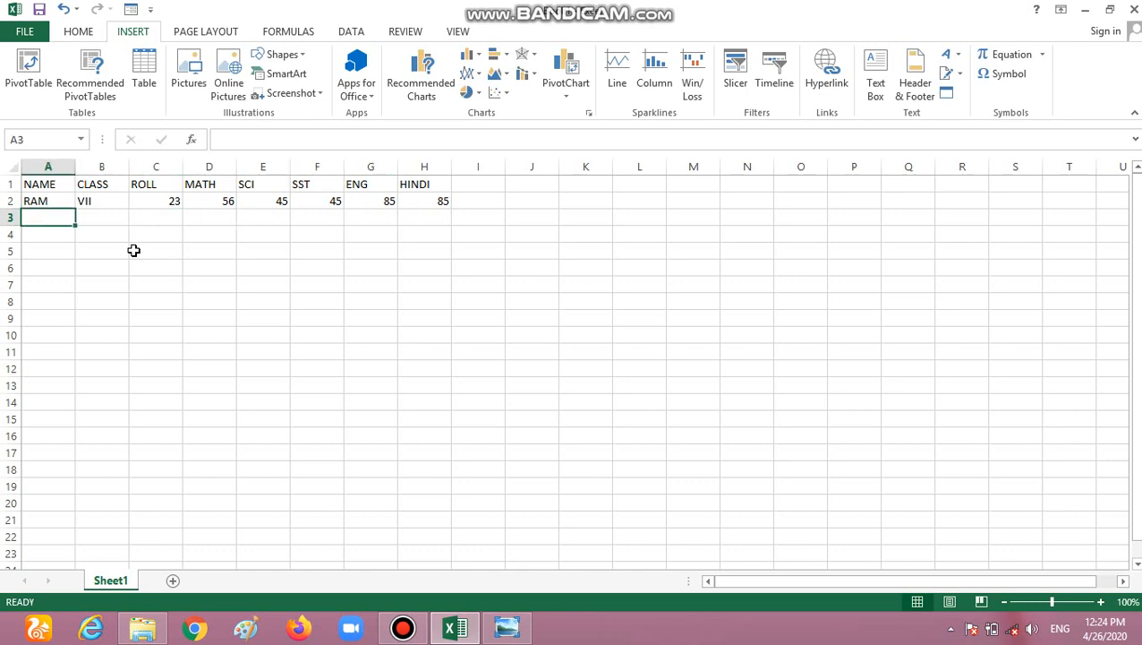
pyautogui.write('MOHAN')
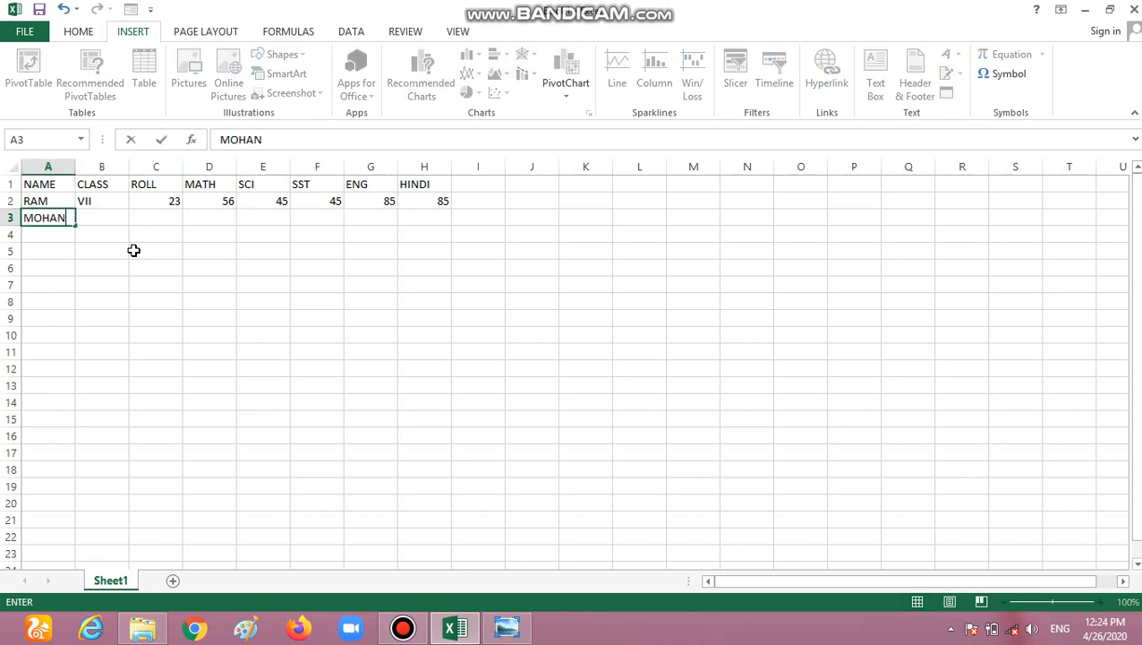
pyautogui.press('Tab')
pyautogui.press('Tab')
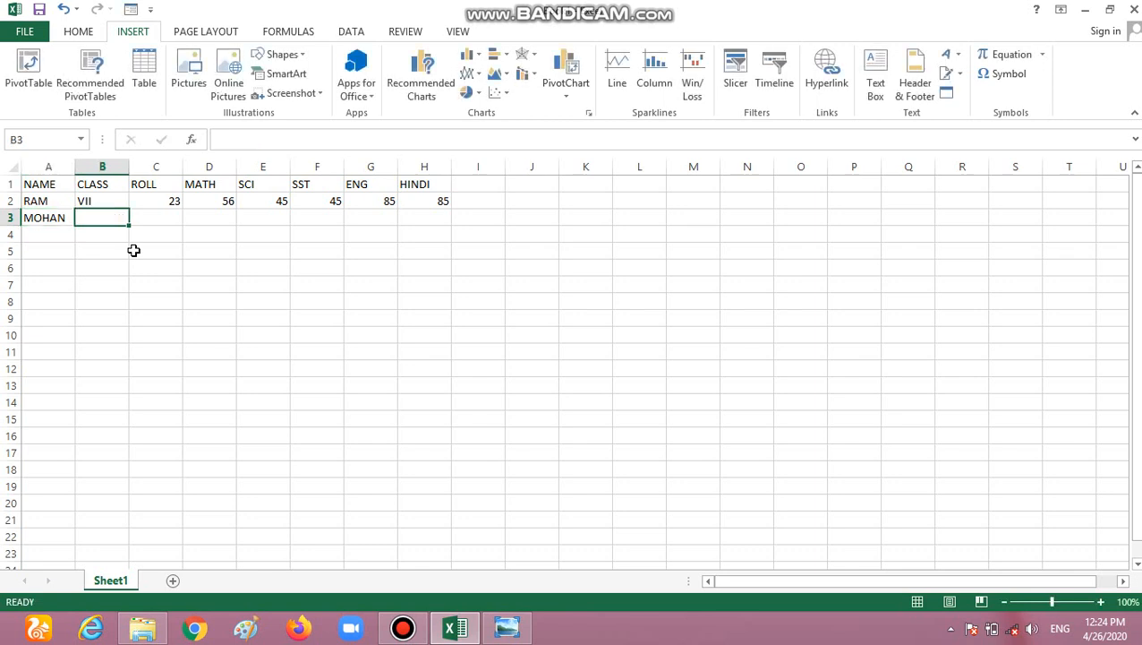
pyautogui.press('Left')
pyautogui.write('VII')
pyautogui.press('Tab')
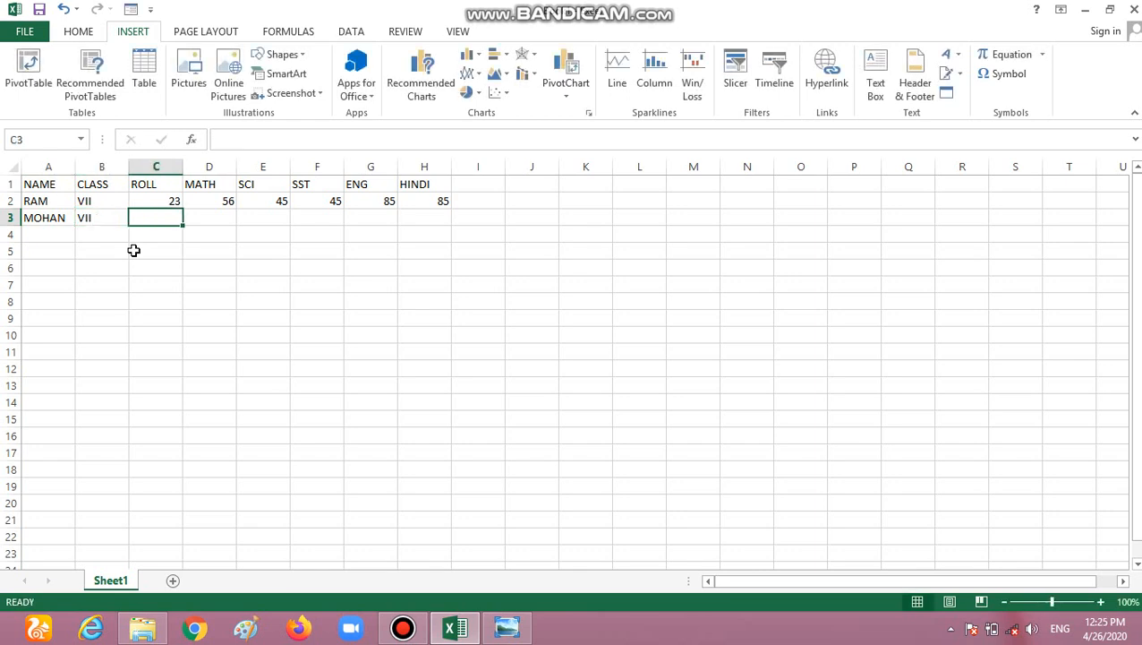
pyautogui.write('14')
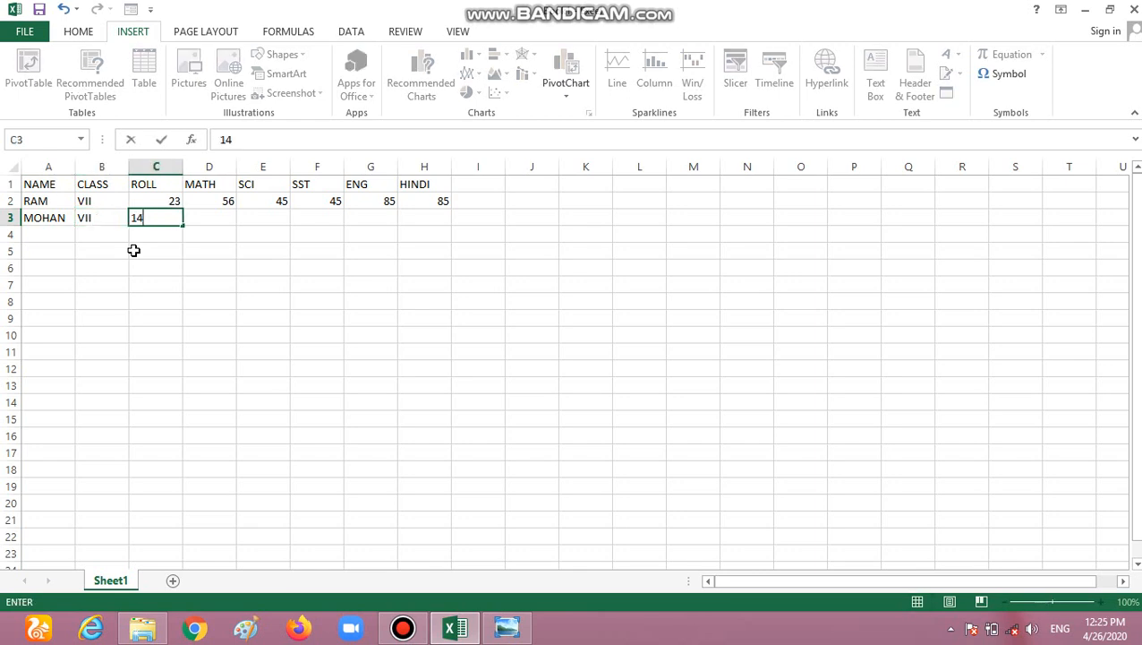
pyautogui.press('Tab')
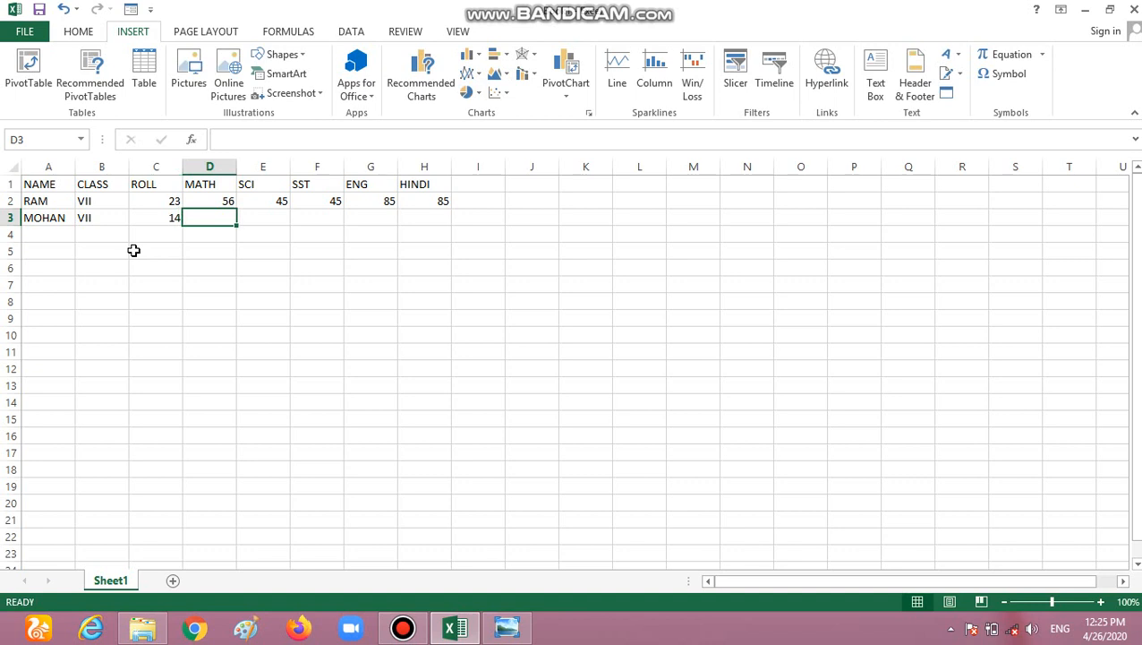
# Step: Enter the second student's marks 78, 89, 84, 74 and 84 in D3 to H3 and return to column A in row 4
pyautogui.write('78')
pyautogui.press('Tab')
pyautogui.write('89')
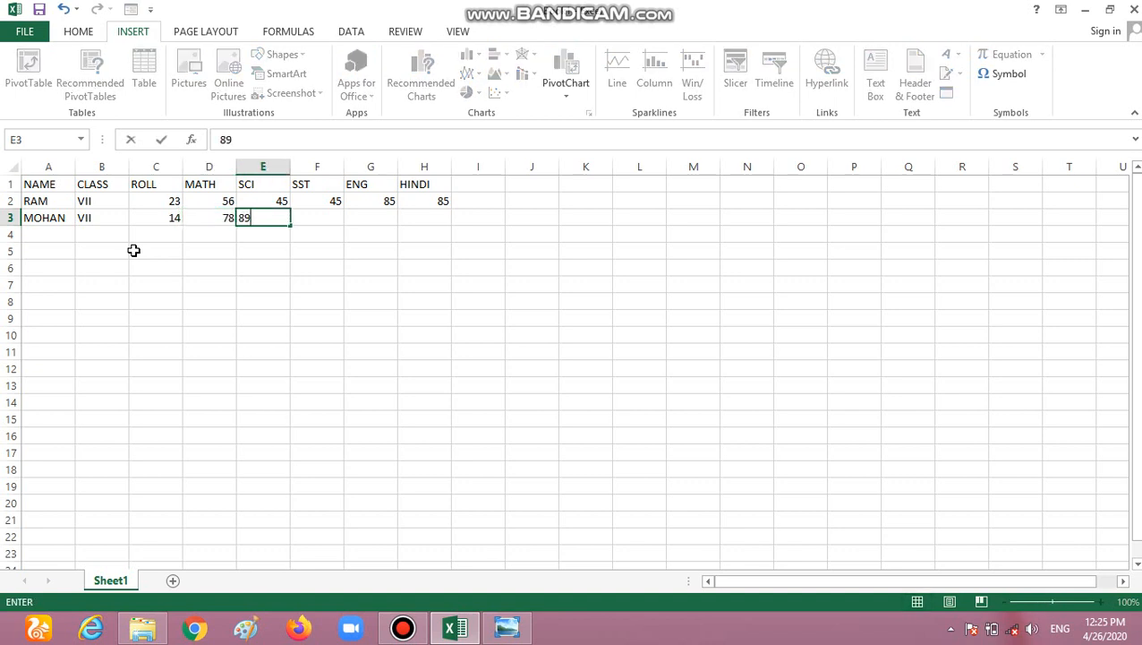
pyautogui.press('Tab')
pyautogui.write('84')
pyautogui.press('Tab')
pyautogui.write('74')
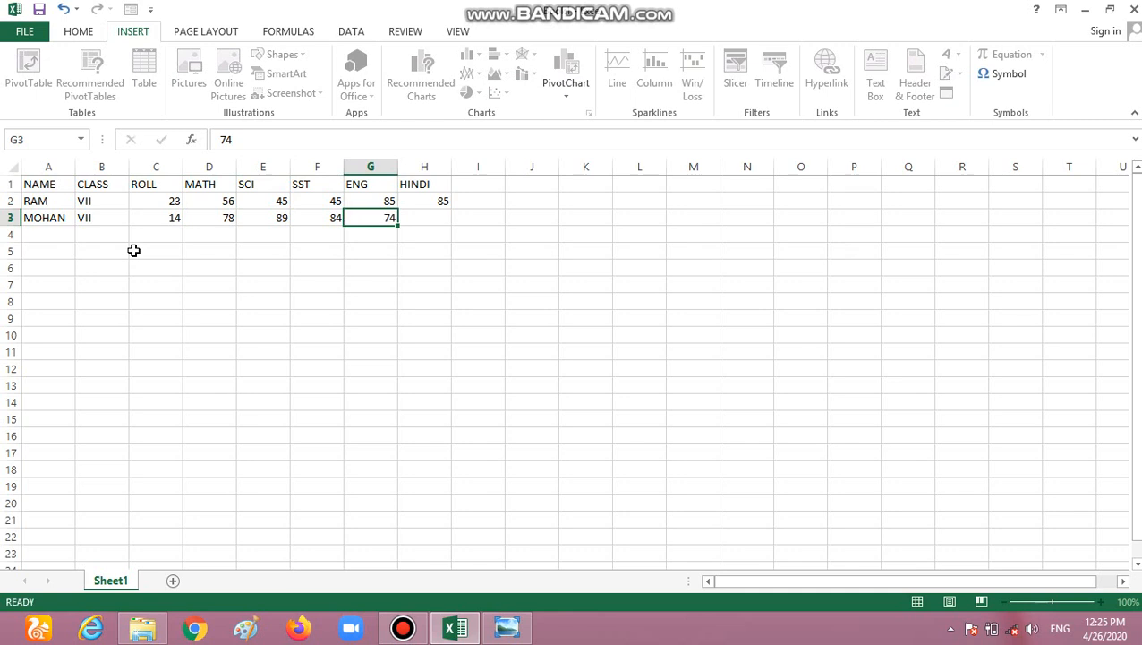
pyautogui.press('Tab')
pyautogui.write('84')
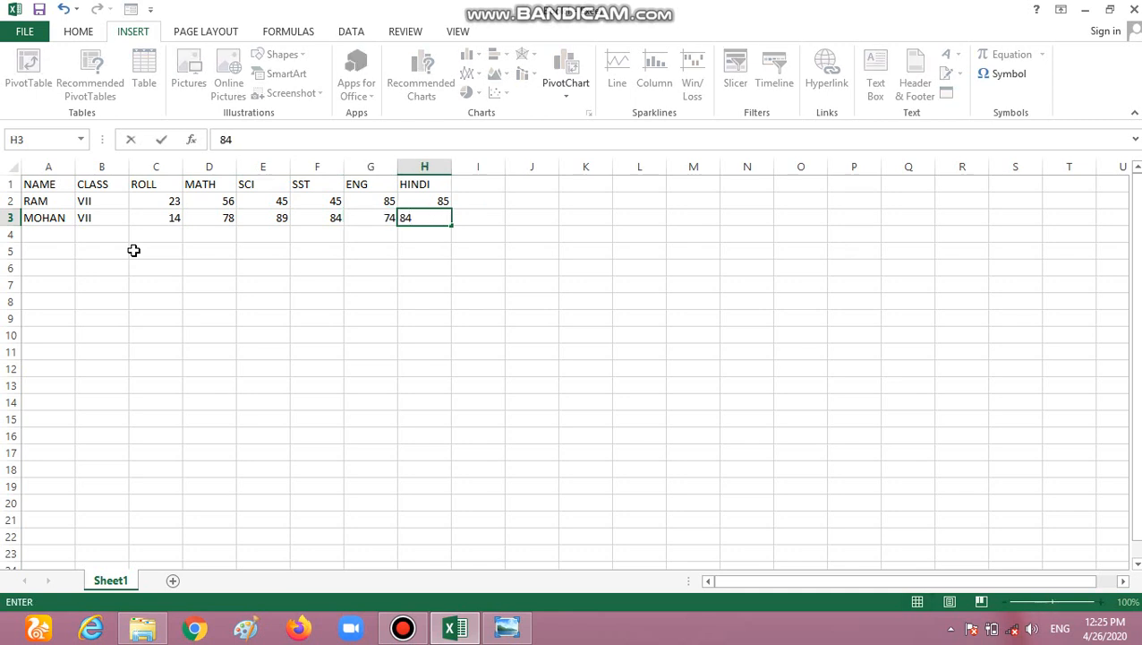
pyautogui.press('Return')
pyautogui.press('Left')
pyautogui.press('Left')
pyautogui.press('Left')
pyautogui.press('Left')
pyautogui.press('Left')
pyautogui.press('Left')
pyautogui.press('Left')
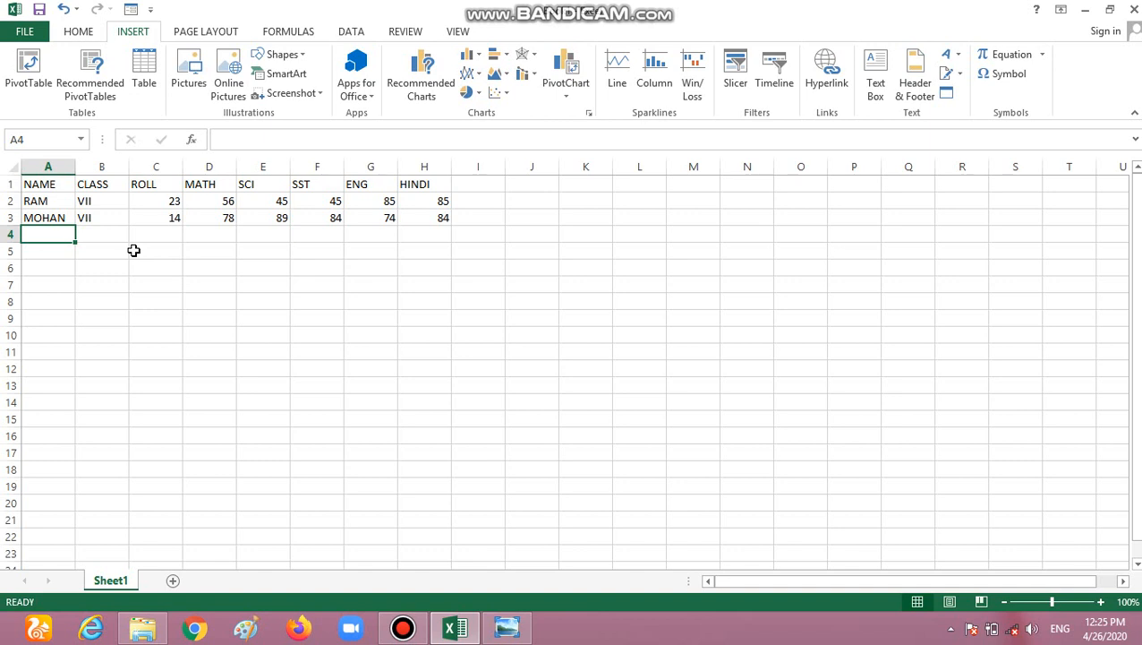
# Step: Enter the third student's name, class VII and roll 15 in cells A4 to C4
pyautogui.write('RAM')
pyautogui.write('JU')
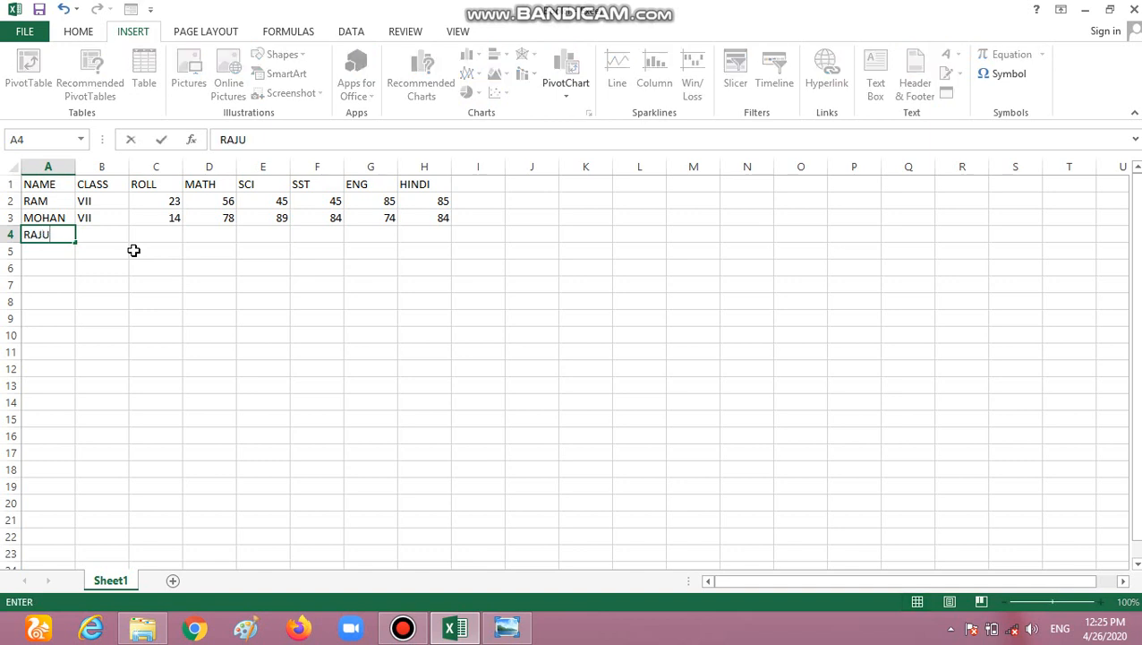
pyautogui.hotkey('ctrl', 'Return')
pyautogui.press('Tab')
pyautogui.write('VII')
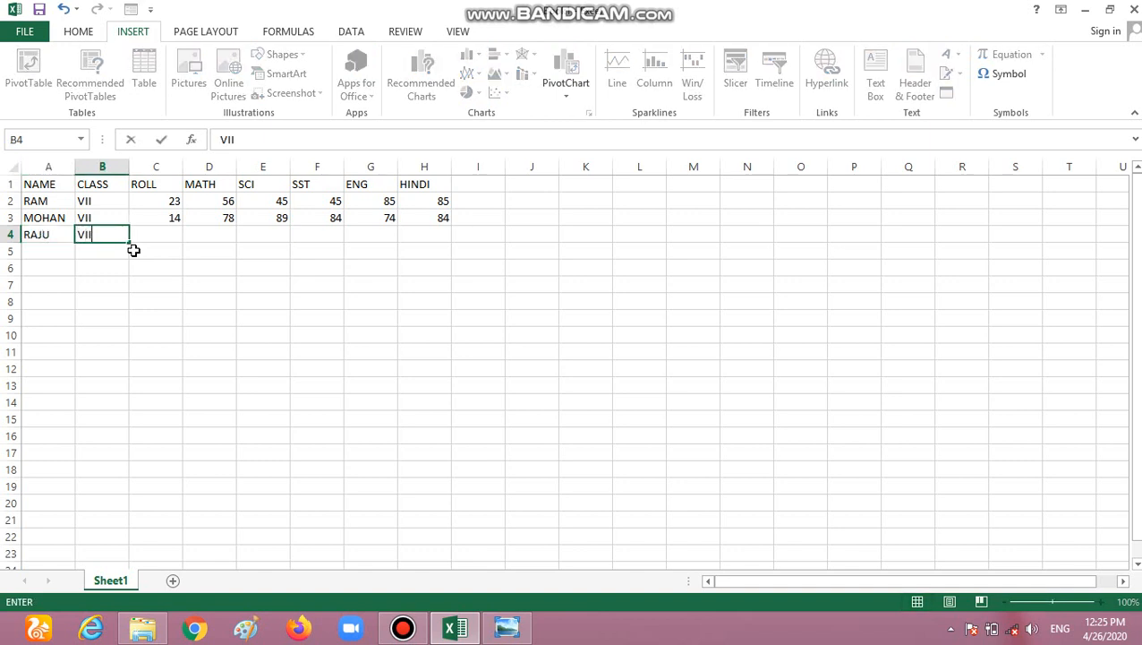
pyautogui.hotkey('ctrl', 'Return')
pyautogui.press('Tab')
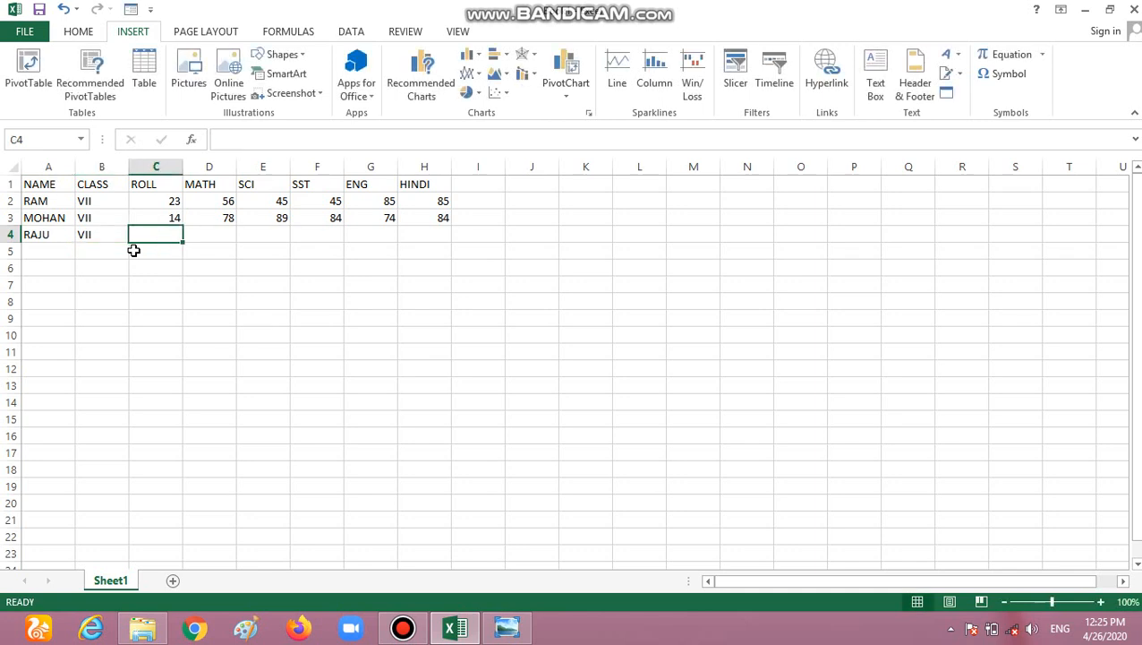
pyautogui.write('15')
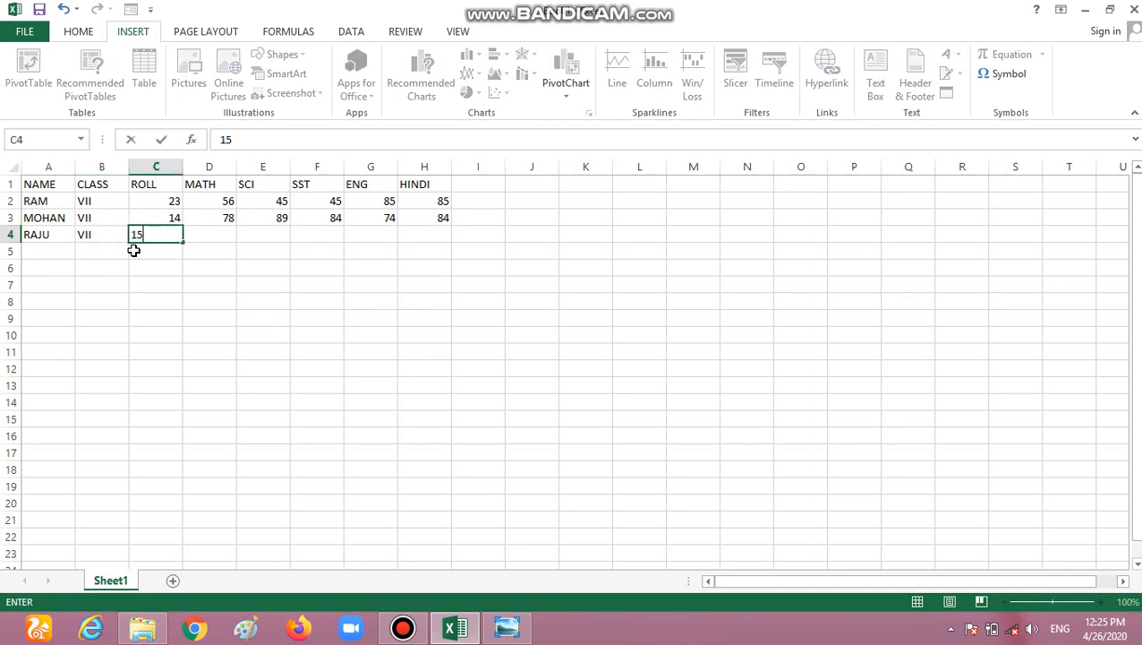
pyautogui.hotkey('ctrl', 'Return')
pyautogui.press('Tab')
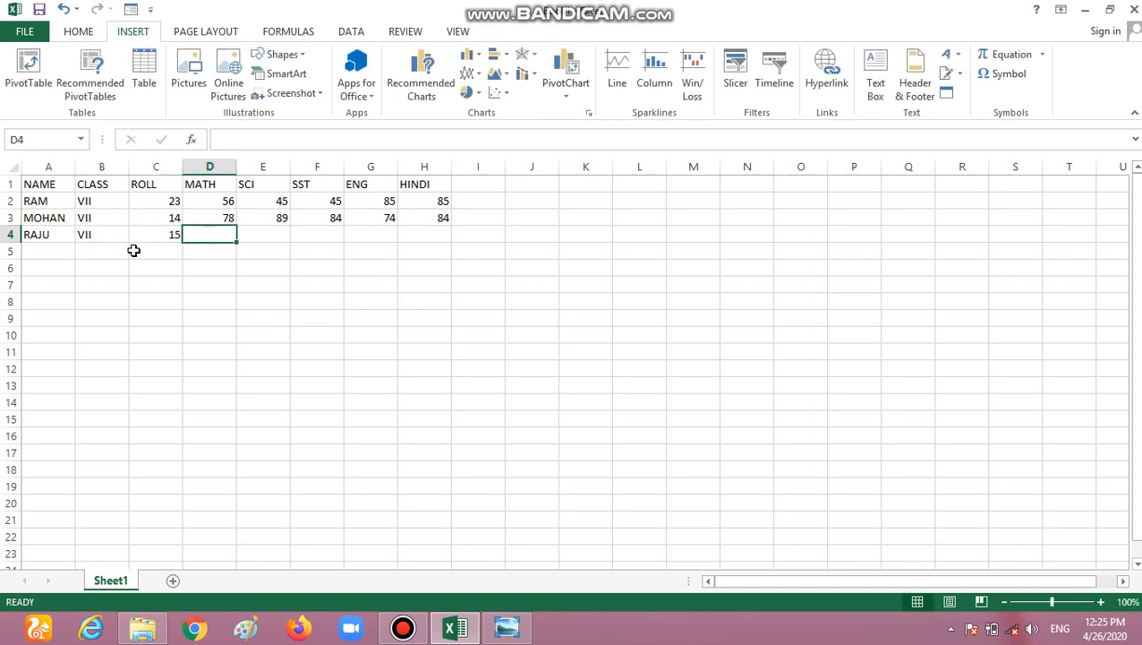
# Step: Enter the third student's marks 98, 98, 58, 48 and 74 in cells D4 to H4
pyautogui.write('98')
pyautogui.press('Tab')
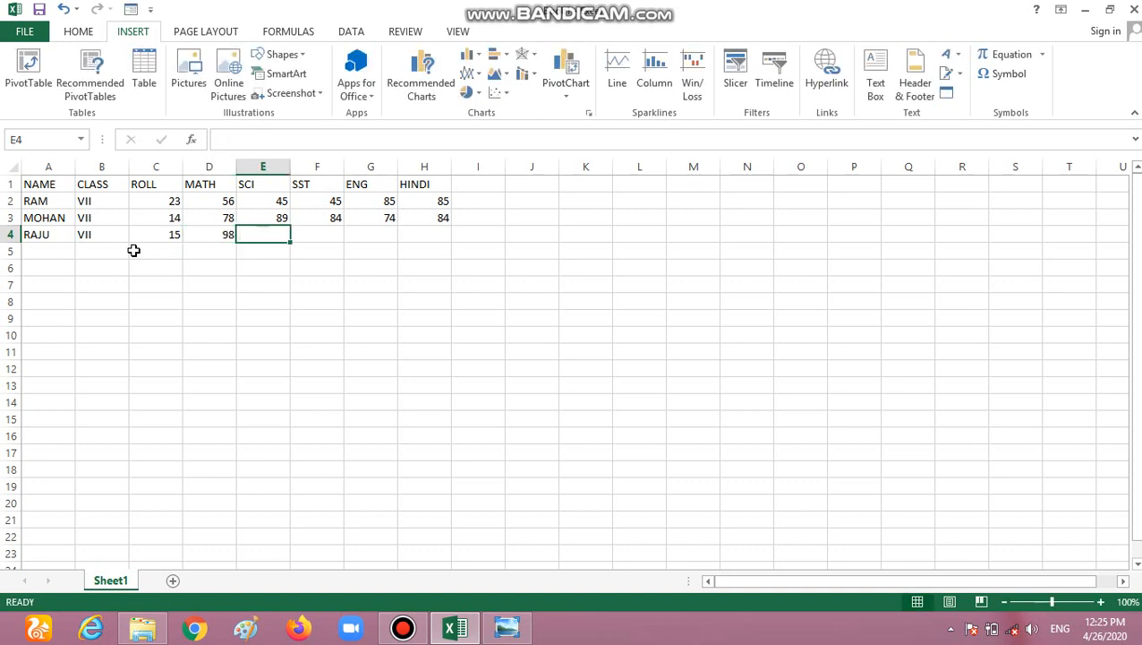
pyautogui.write('98')
pyautogui.press('Tab')
pyautogui.write('58')
pyautogui.press('Tab')
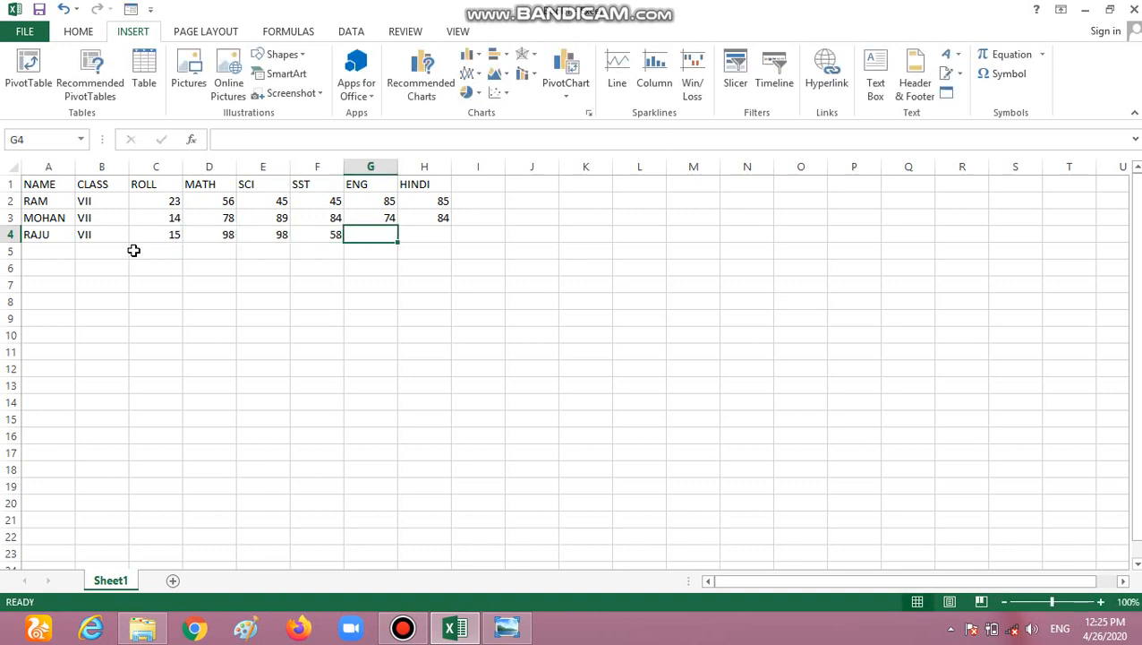
pyautogui.write('48')
pyautogui.hotkey('ctrl', 'Return')
pyautogui.press('Tab')
pyautogui.write('7487')
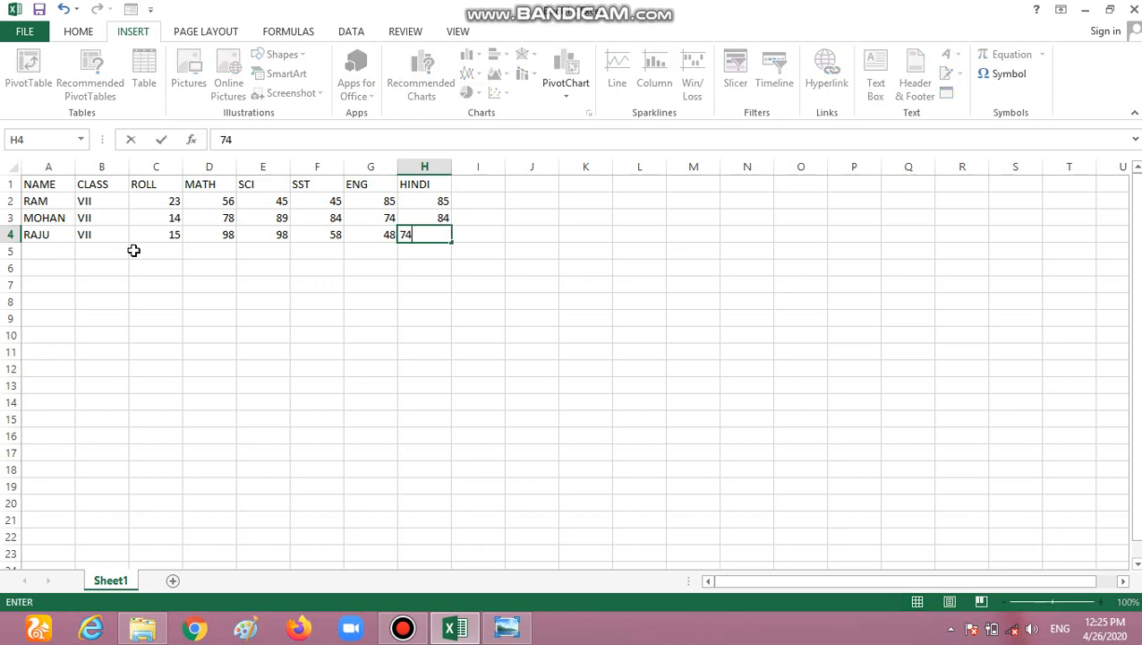
pyautogui.press('BackSpace')
pyautogui.press('BackSpace')
pyautogui.hotkey('ctrl', 'Return')
pyautogui.press('Down')
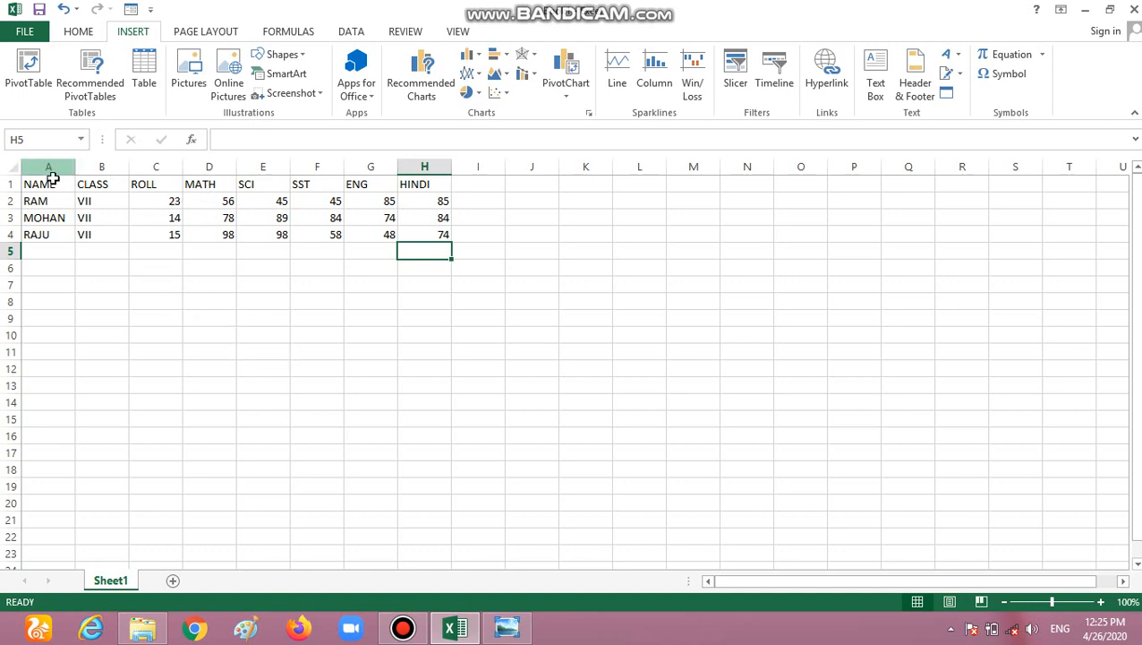
# Step: Insert a 3-D clustered column chart from A1:H4 and exclude the ROLL column from its data range
pyautogui.moveTo(51, 183); pyautogui.dragTo(423, 234)
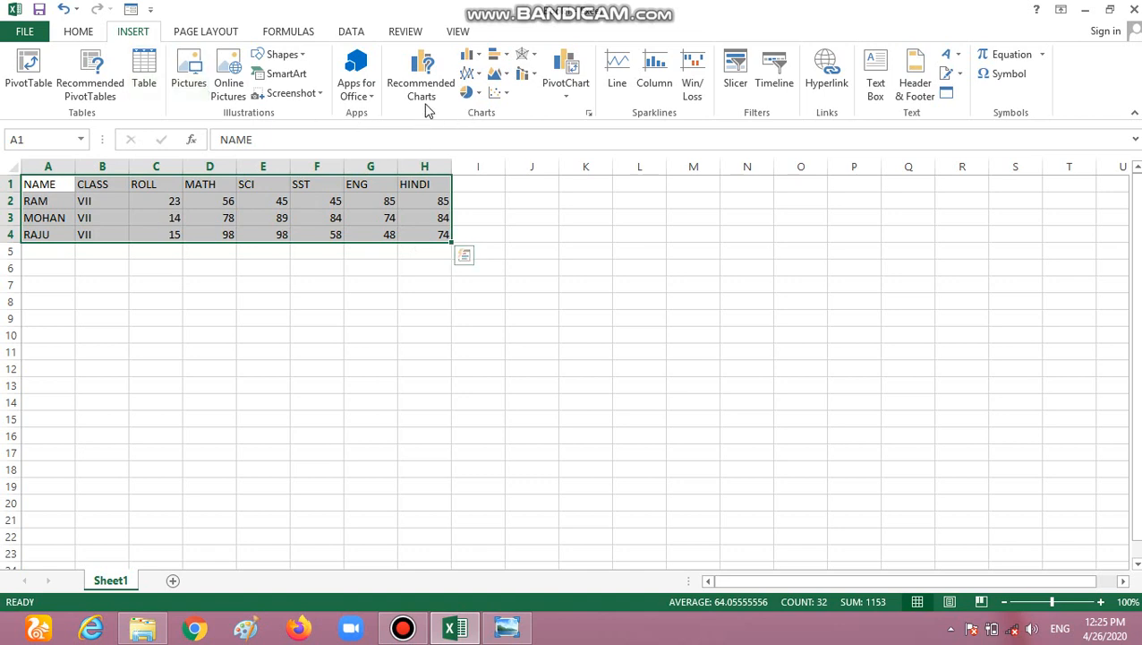
pyautogui.click(479, 58)
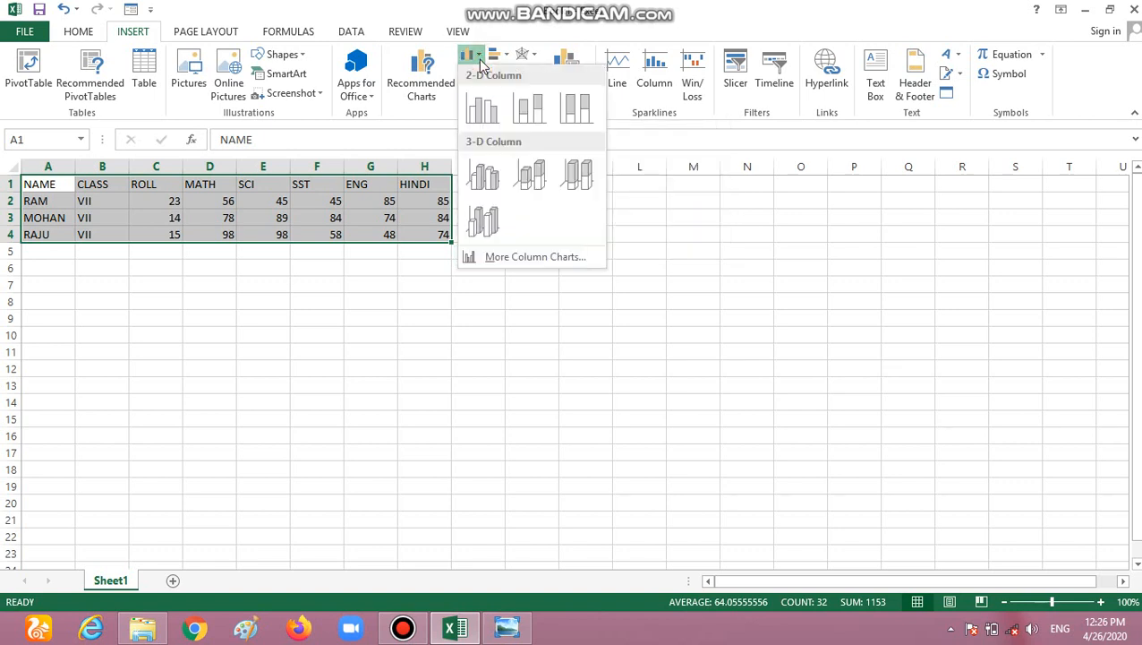
pyautogui.click(488, 184)
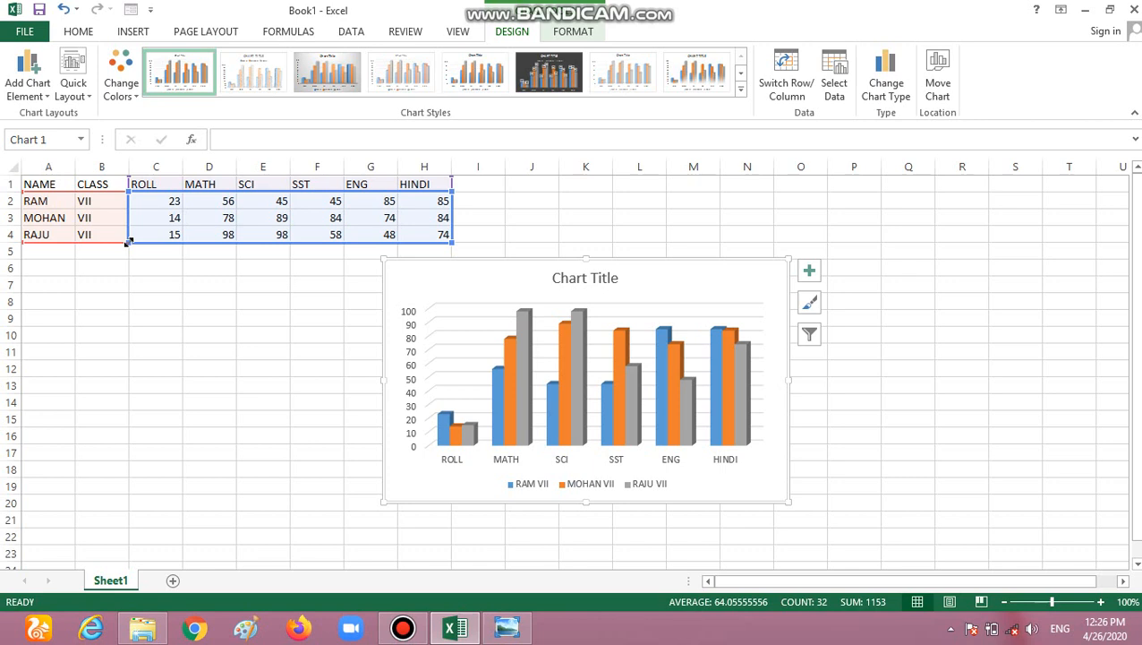
pyautogui.moveTo(128, 241); pyautogui.dragTo(174, 244)
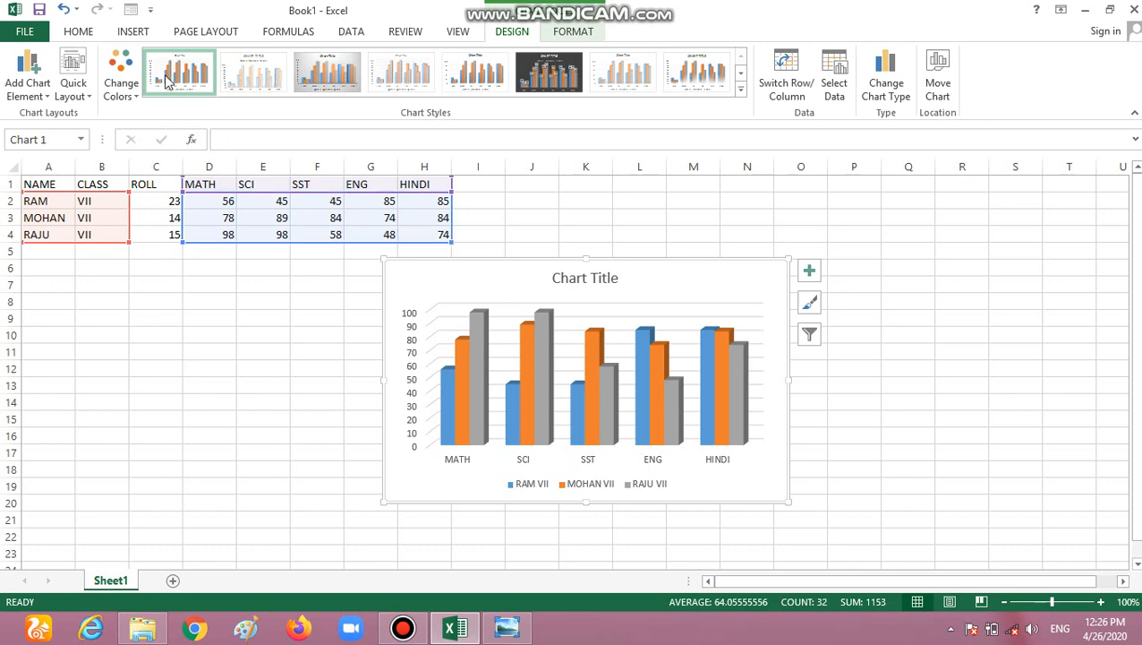
# Step: Change the chart to a 2-D clustered bar chart and move it slightly up and to the right on the sheet
pyautogui.click(133, 32)
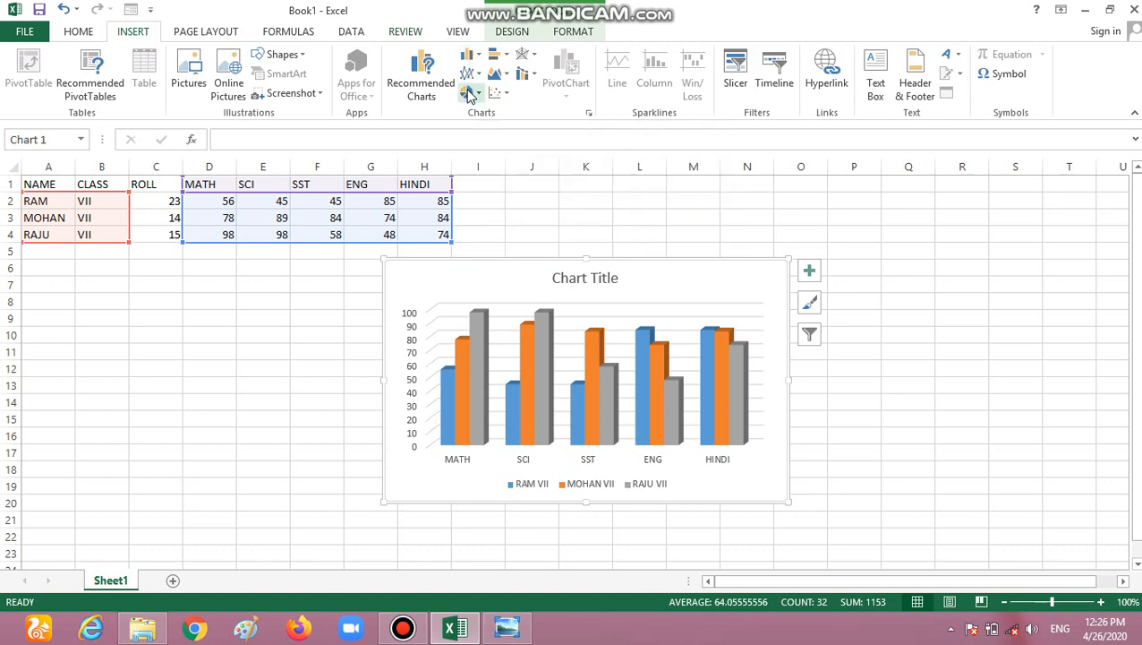
pyautogui.click(499, 55)
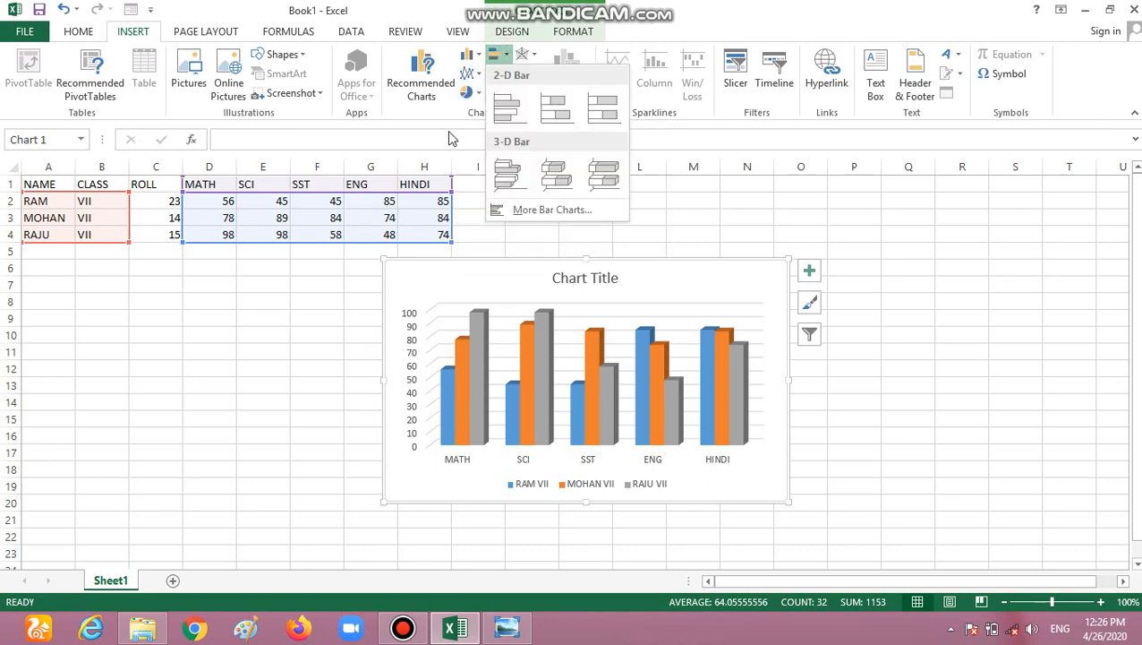
pyautogui.click(441, 101)
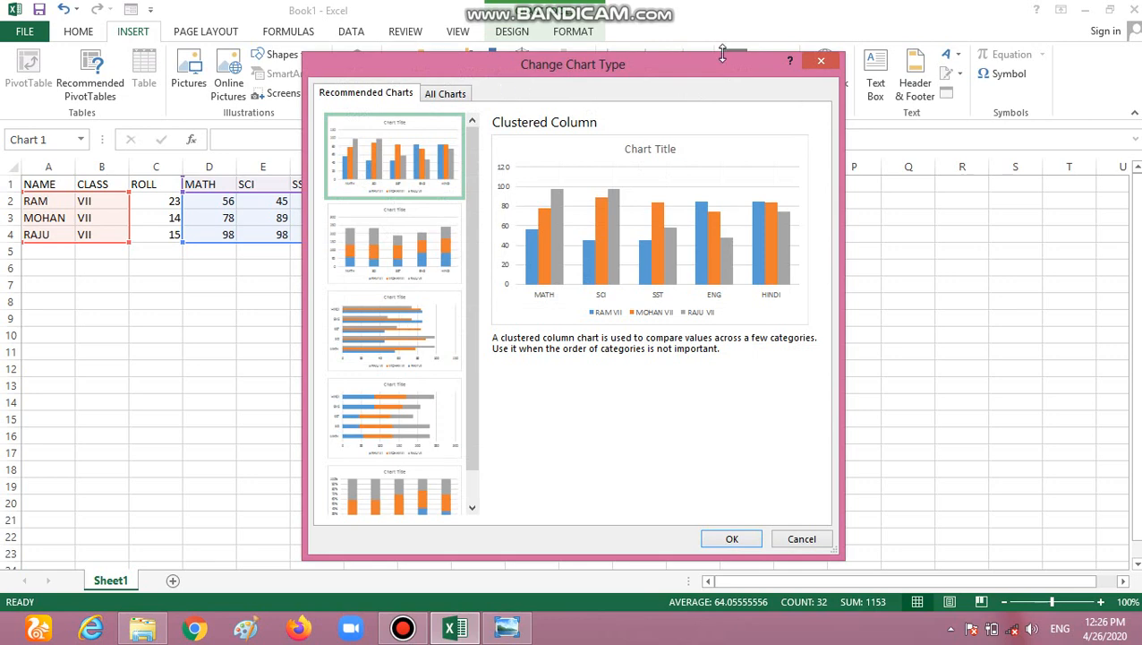
pyautogui.click(821, 60)
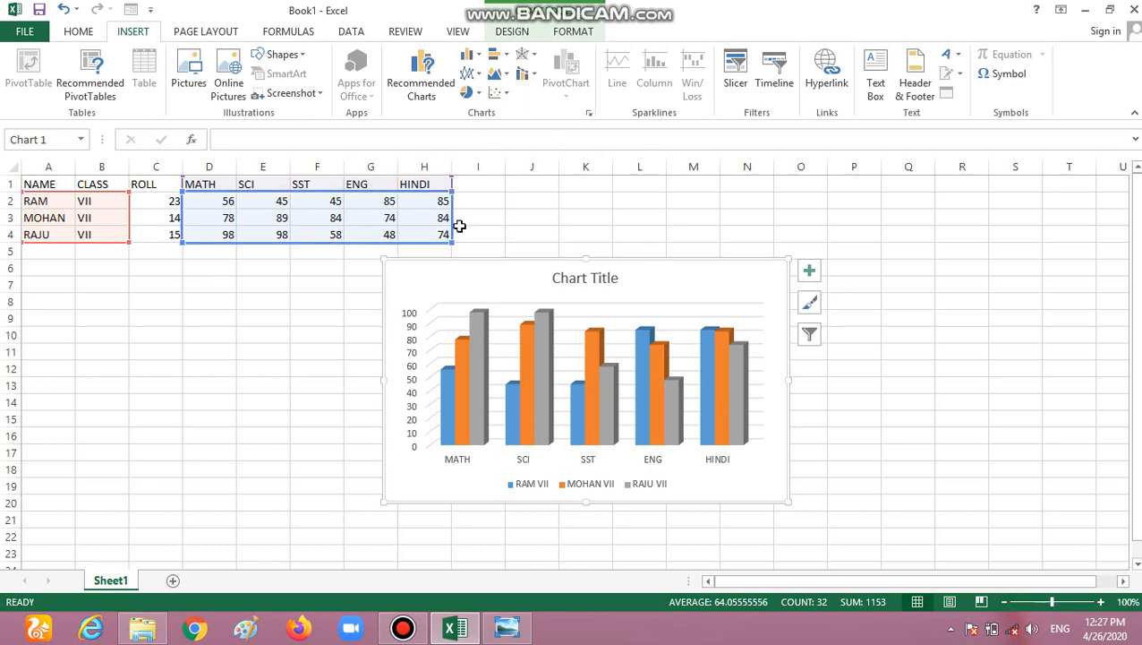
pyautogui.click(508, 61)
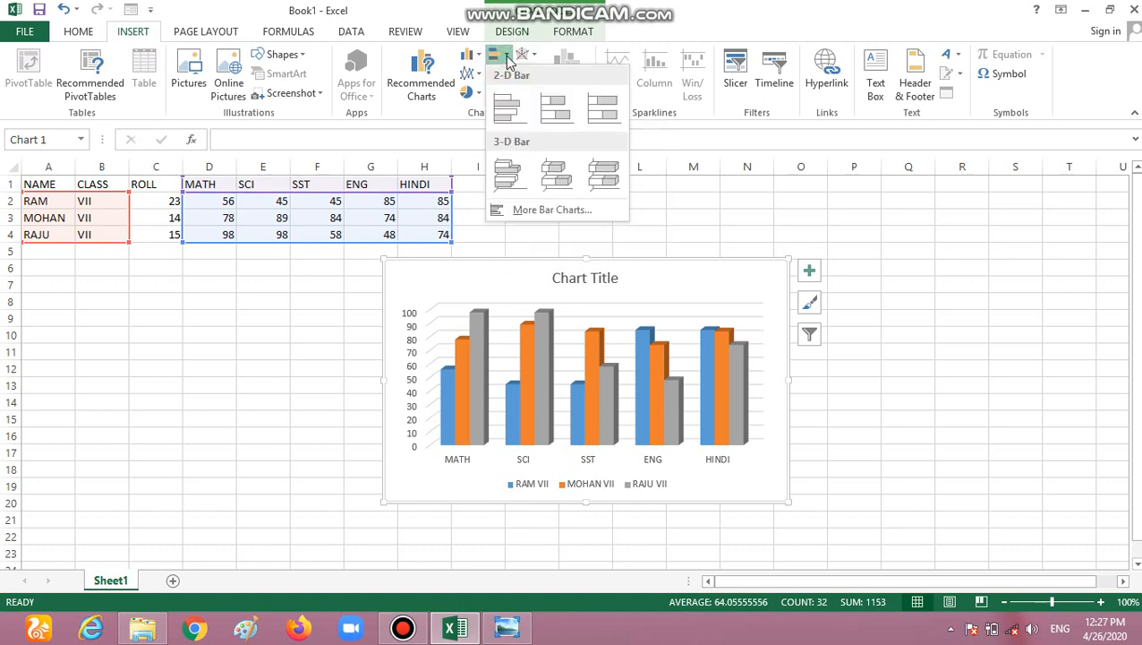
pyautogui.click(510, 115)
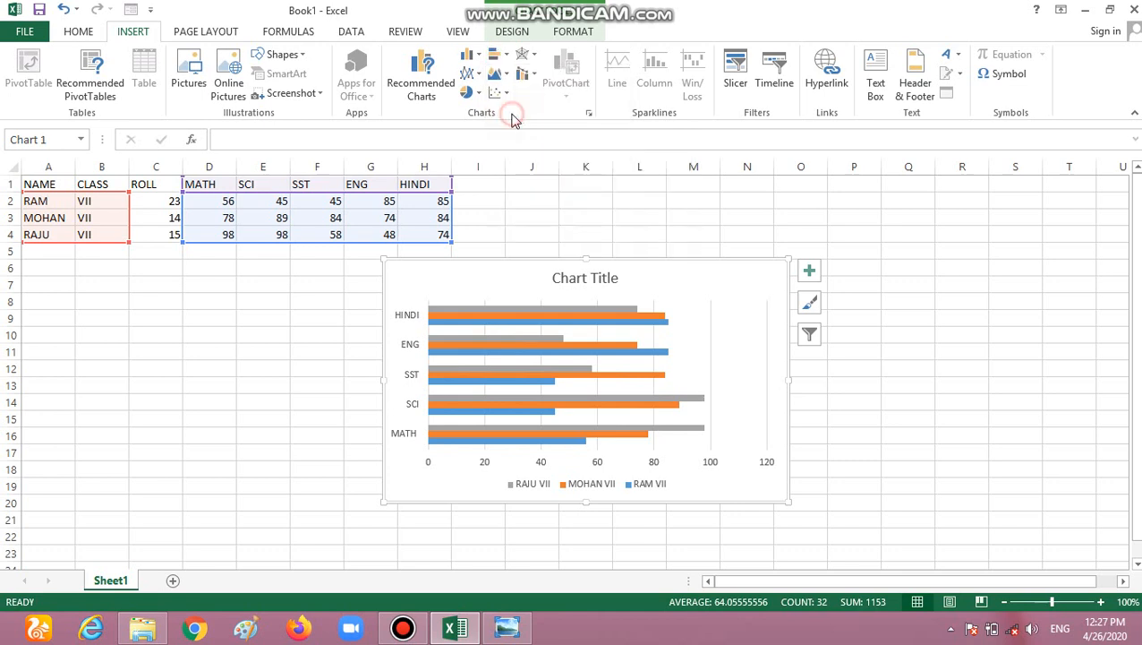
pyautogui.moveTo(682, 275)
pyautogui.mouseDown()
pyautogui.moveTo(584, 346)
pyautogui.moveTo(696, 267)
pyautogui.mouseUp()
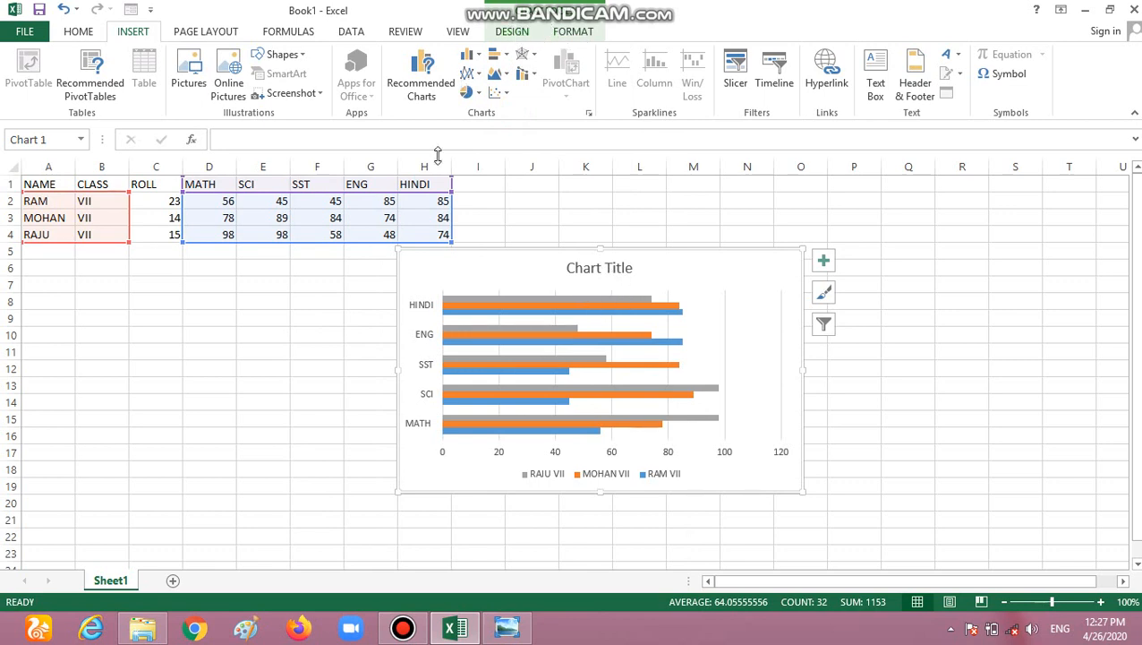
pyautogui.click(326, 359)
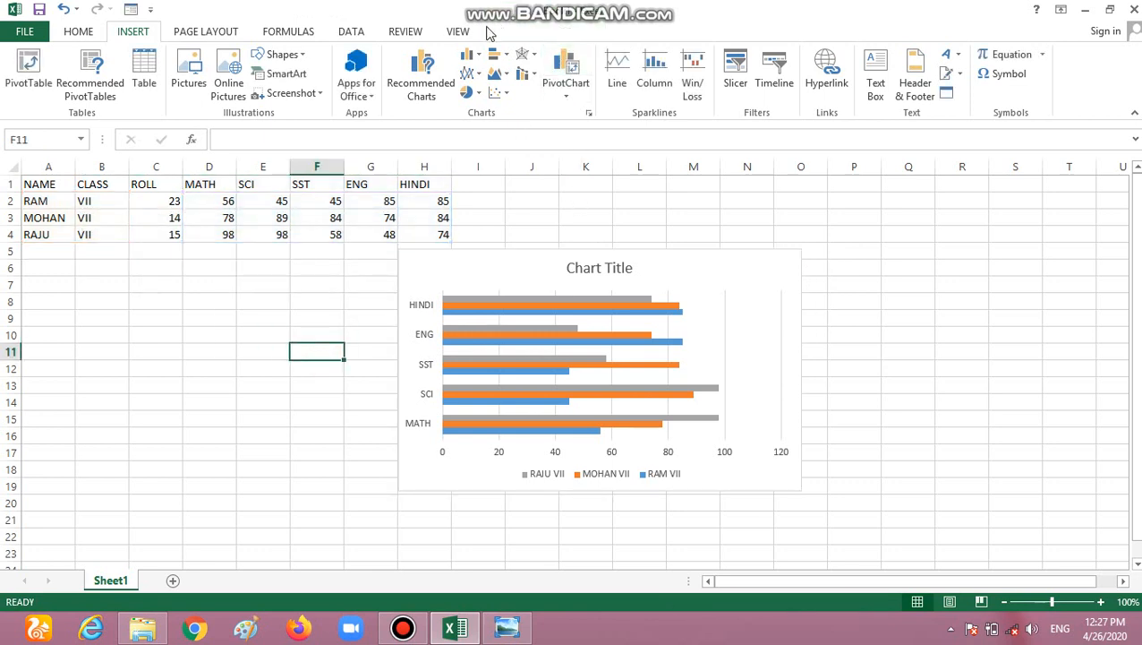
# Step: Apply the dark gradient chart style, Style 7, to the bar chart
pyautogui.click(690, 266)
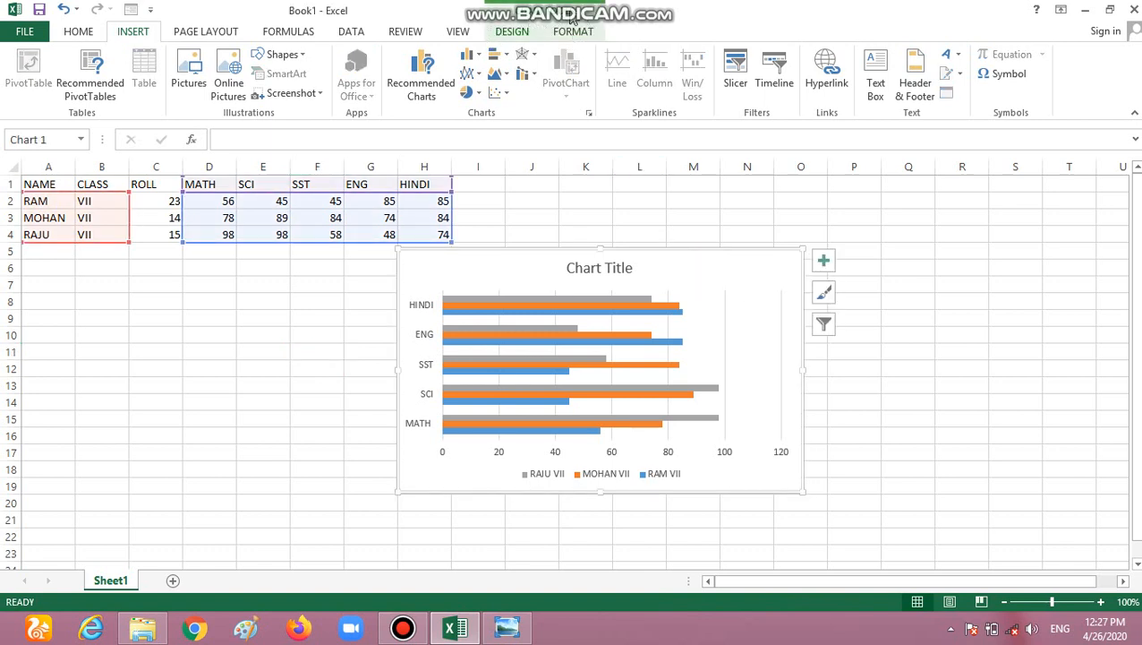
pyautogui.click(510, 32)
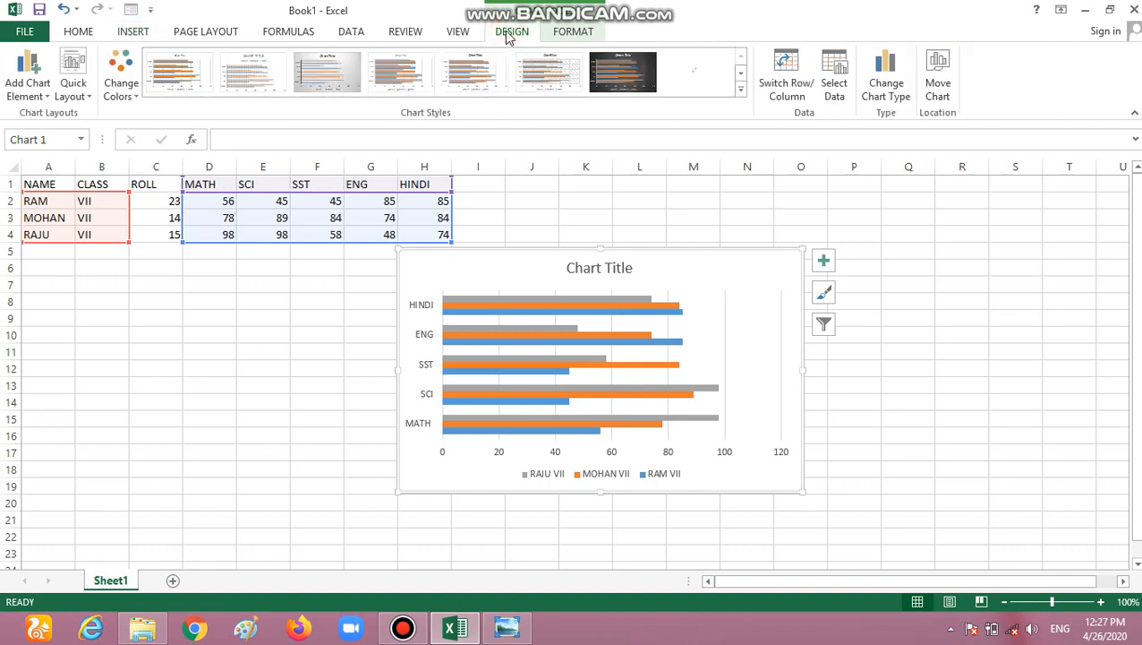
pyautogui.click(741, 89)
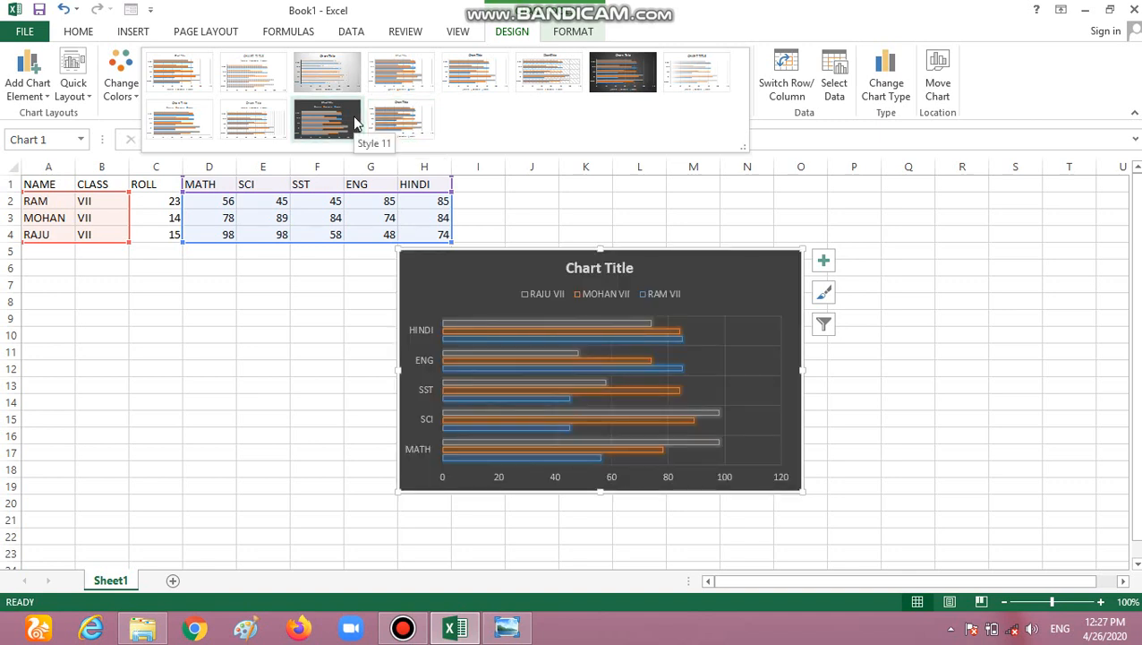
pyautogui.click(634, 78)
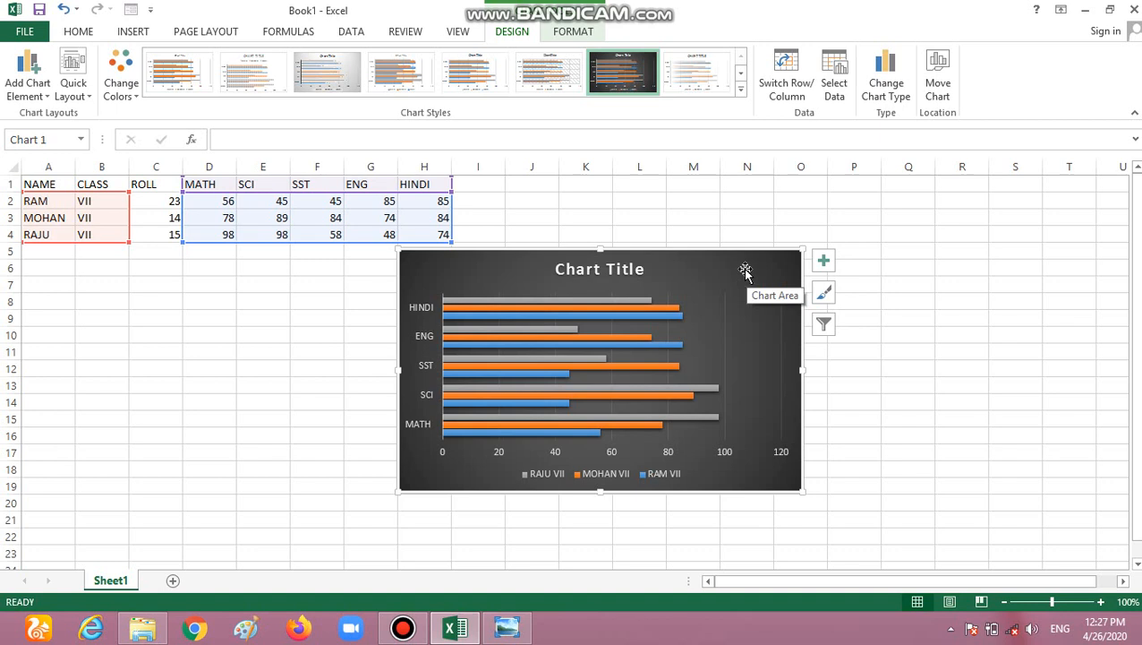
# Step: Start a picture fill for the chart area, choosing to work offline with pictures from the computer
pyautogui.click(580, 33)
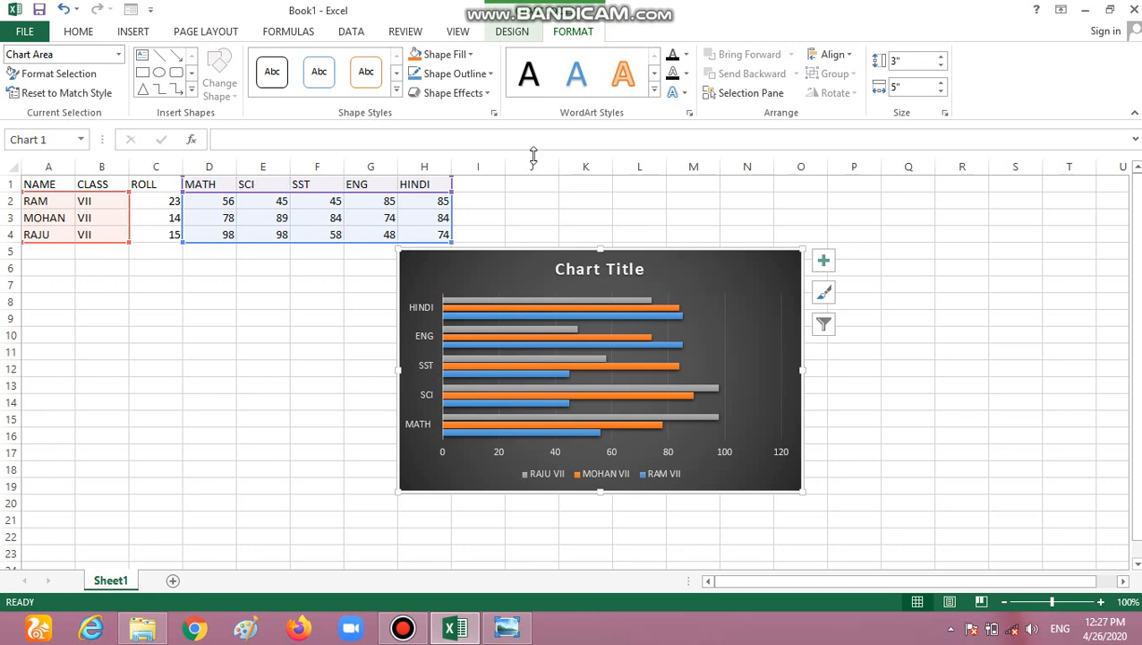
pyautogui.click(471, 55)
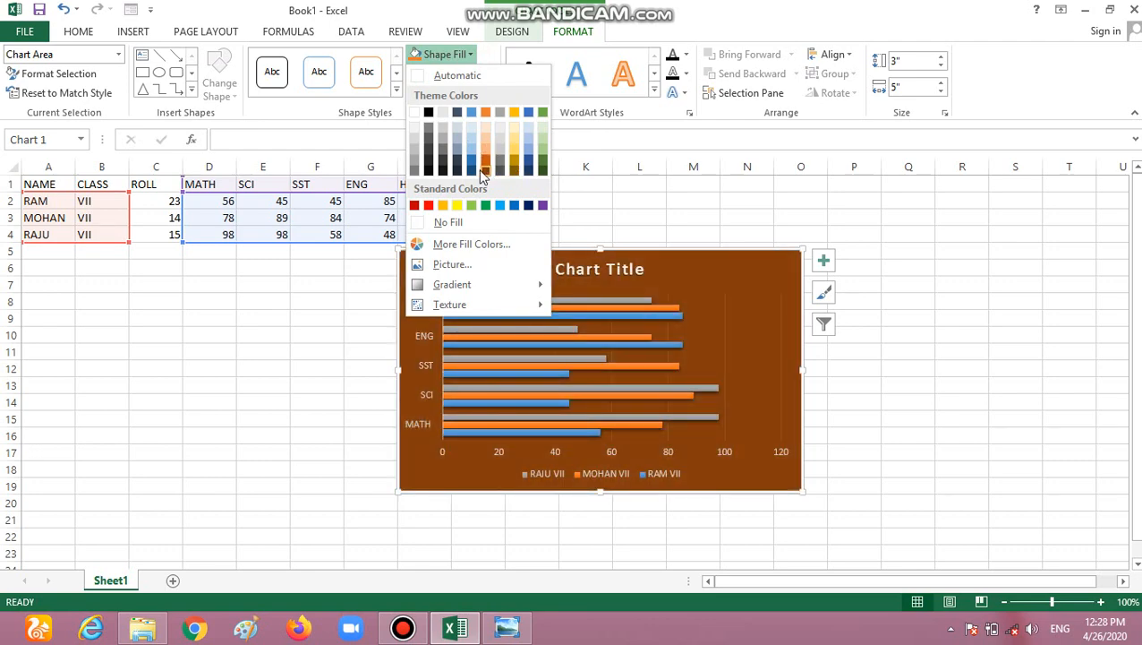
pyautogui.click(464, 265)
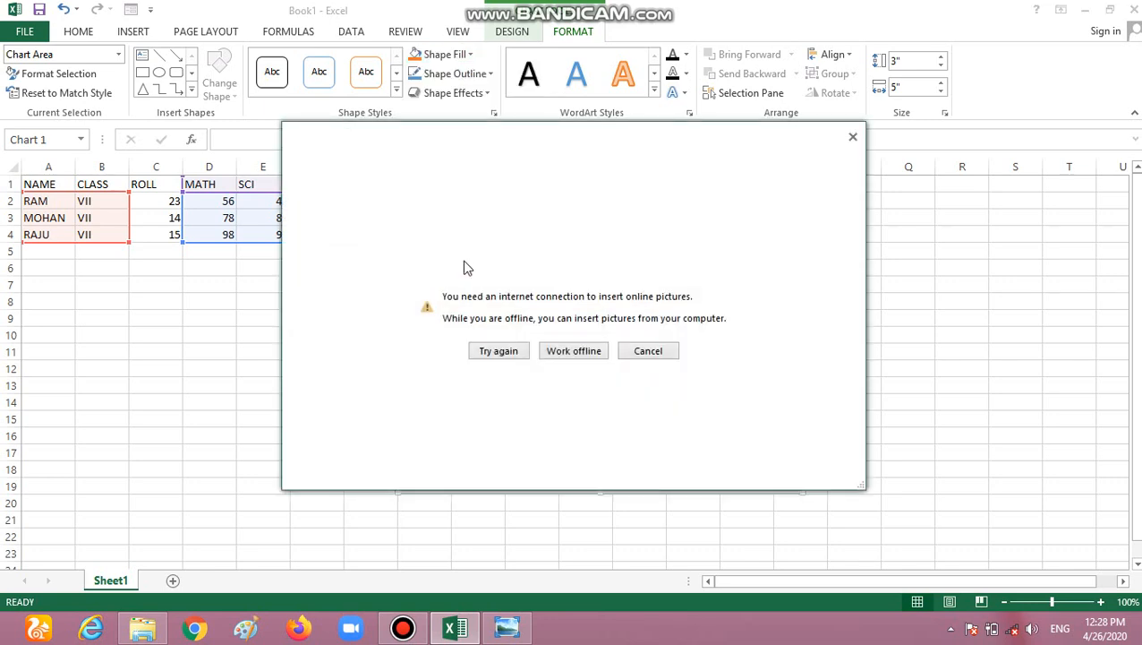
pyautogui.click(554, 354)
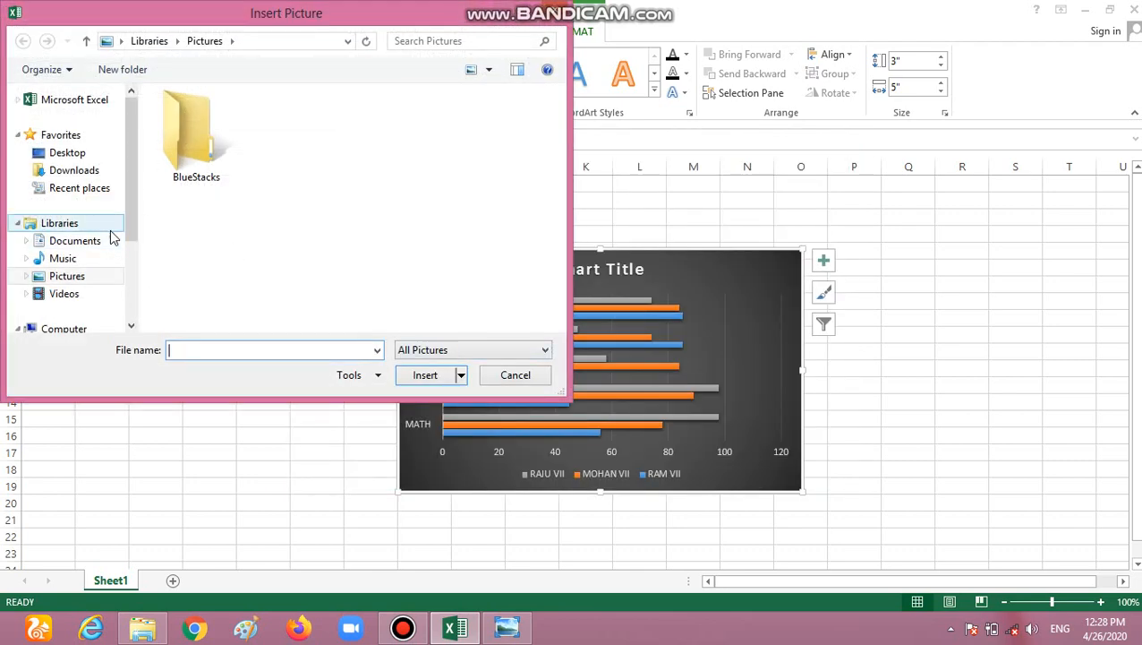
# Step: Browse to the Images folder inside the img folder on Local Disk (D:) to find a picture for the fill
pyautogui.moveTo(130, 232); pyautogui.dragTo(128, 301)
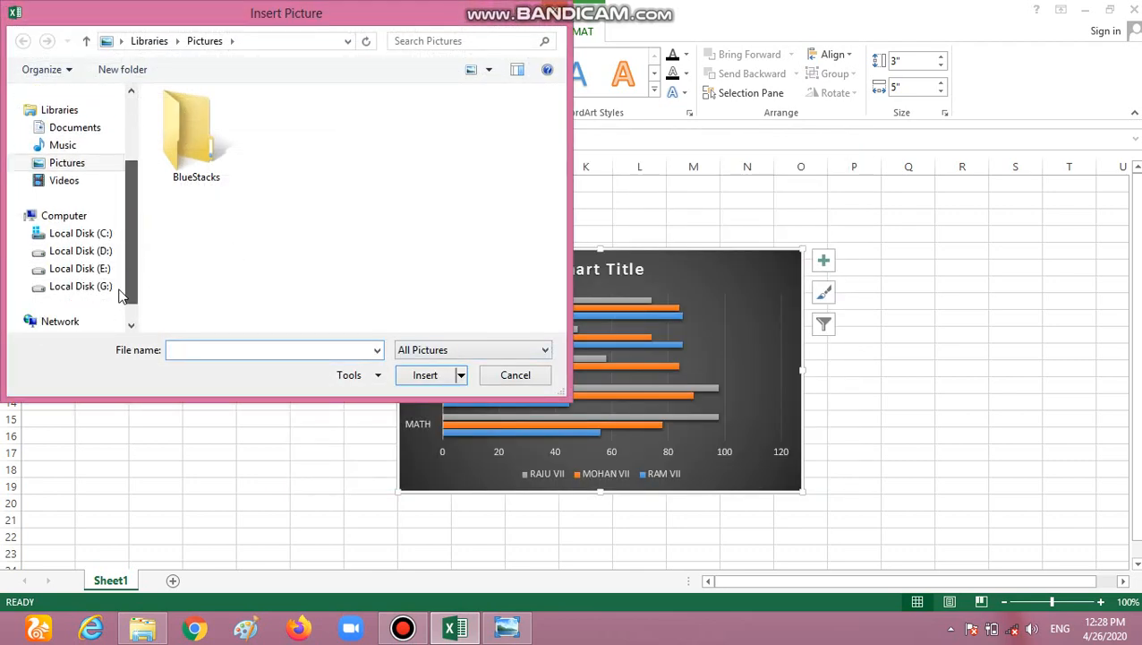
pyautogui.click(101, 258)
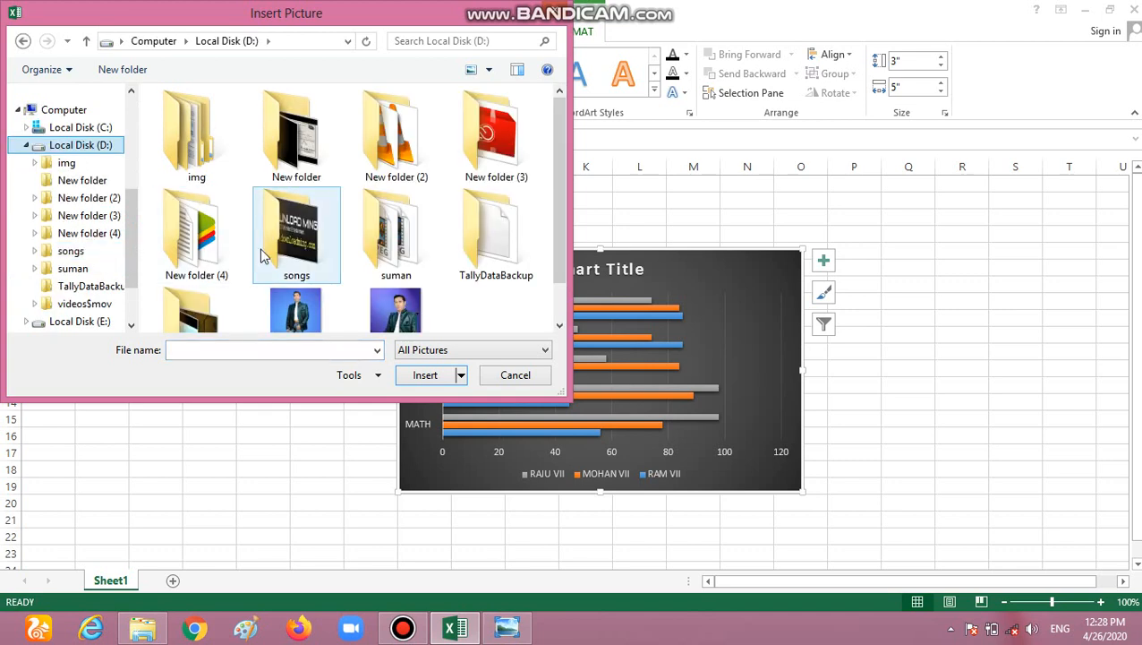
pyautogui.click(215, 154)
pyautogui.doubleClick(215, 154)
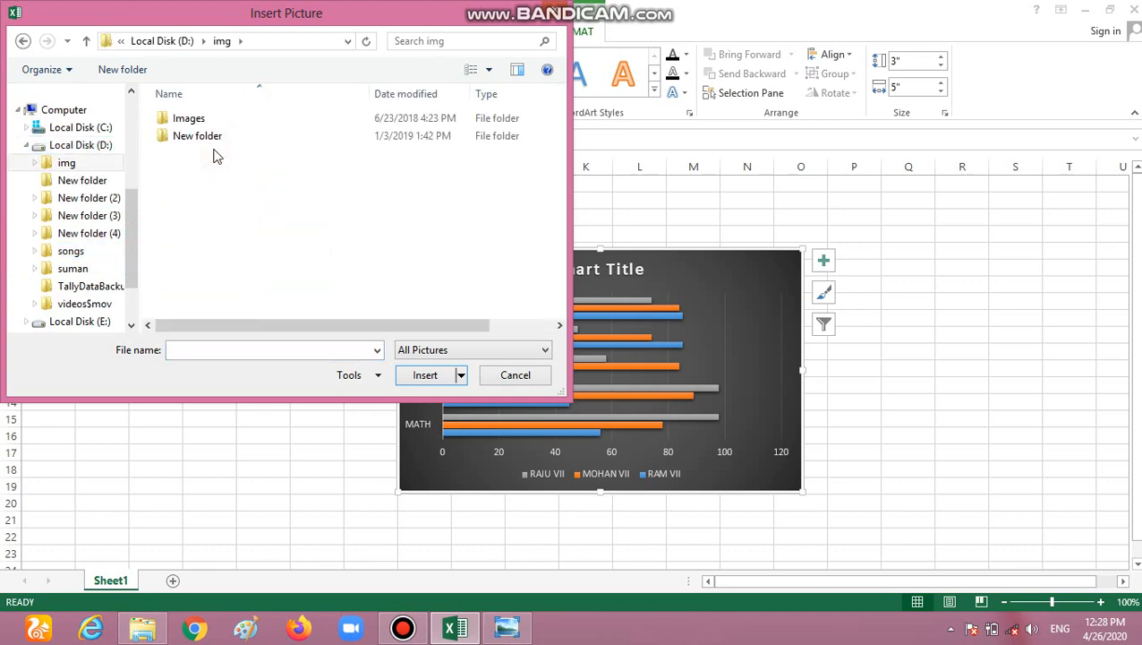
pyautogui.doubleClick(257, 123)
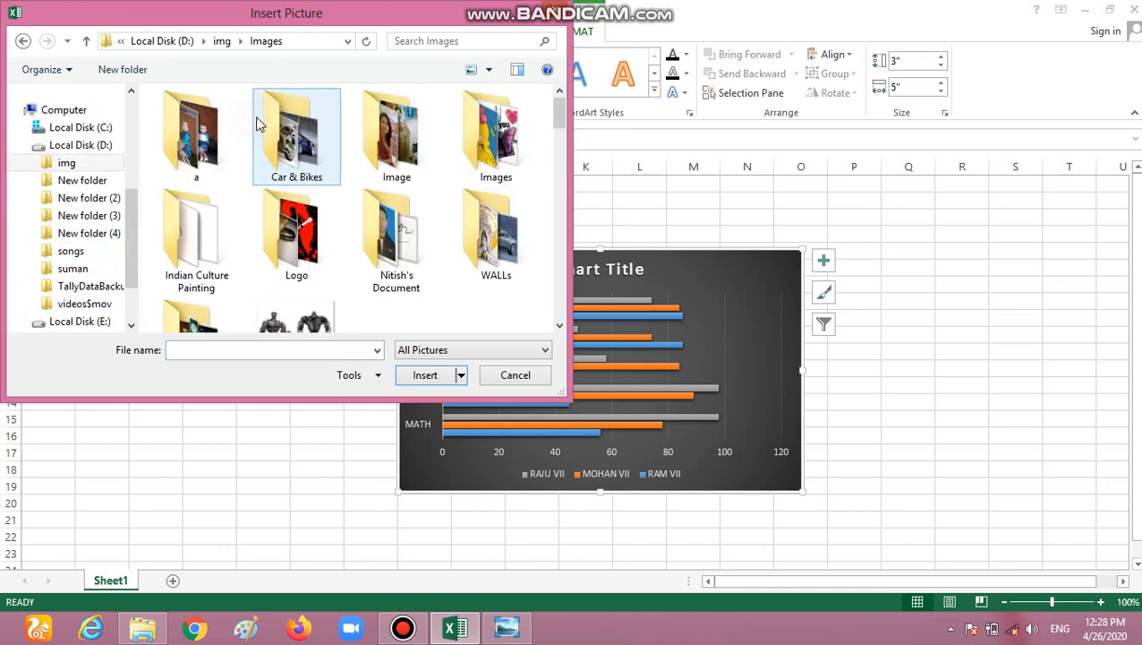
pyautogui.doubleClick(300, 254)
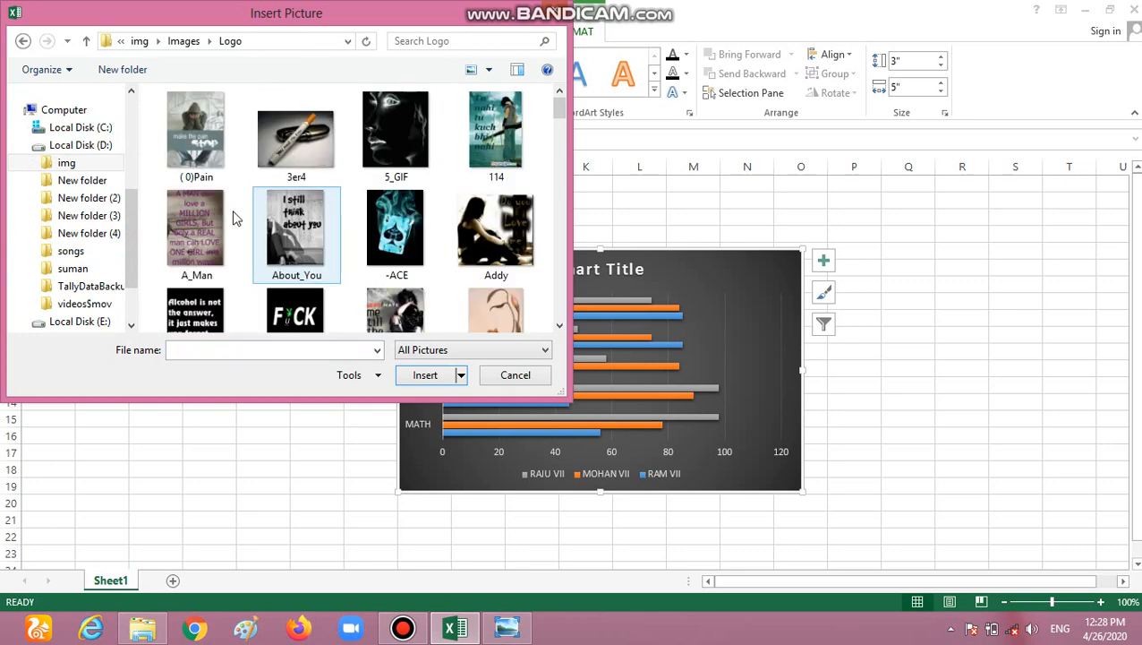
pyautogui.click(23, 40)
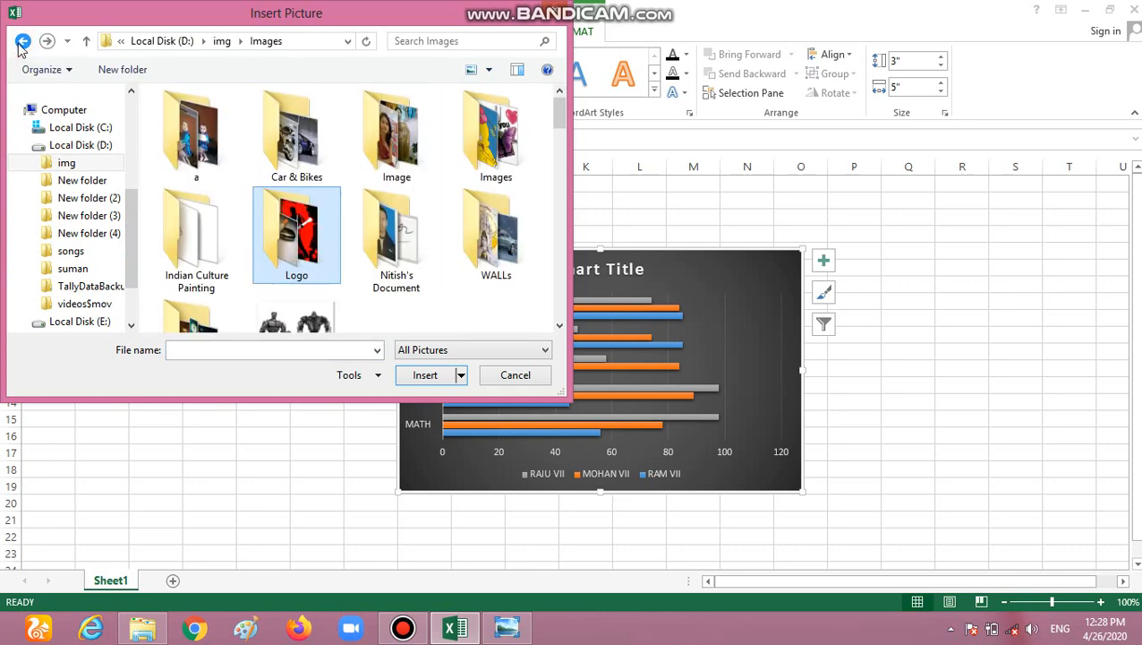
pyautogui.doubleClick(391, 241)
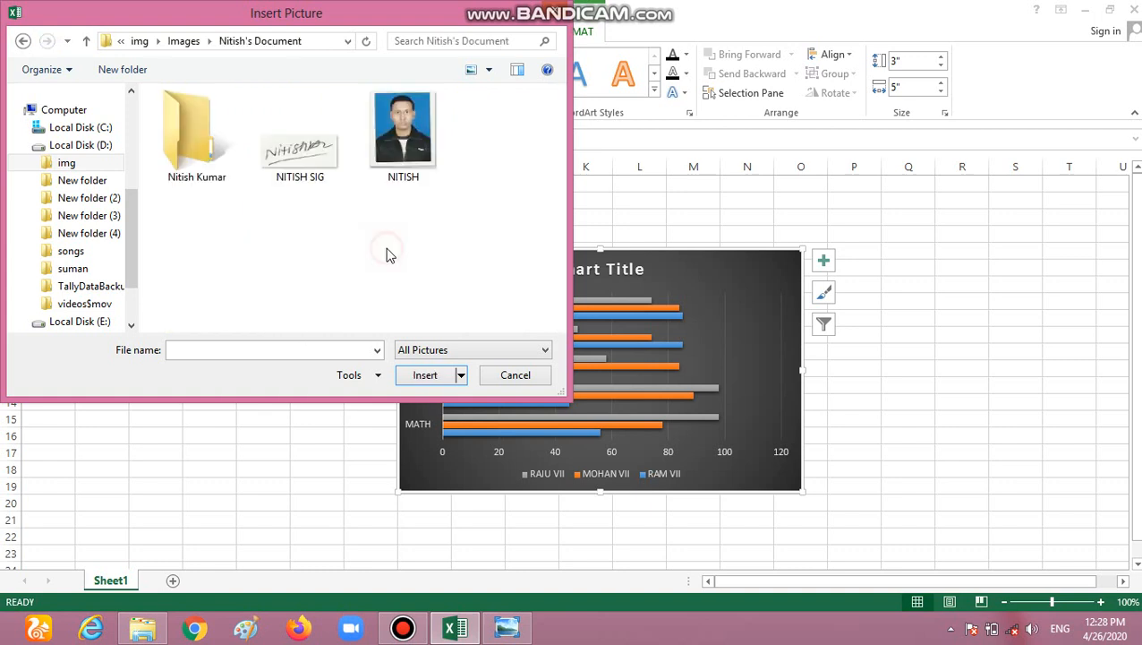
pyautogui.click(23, 40)
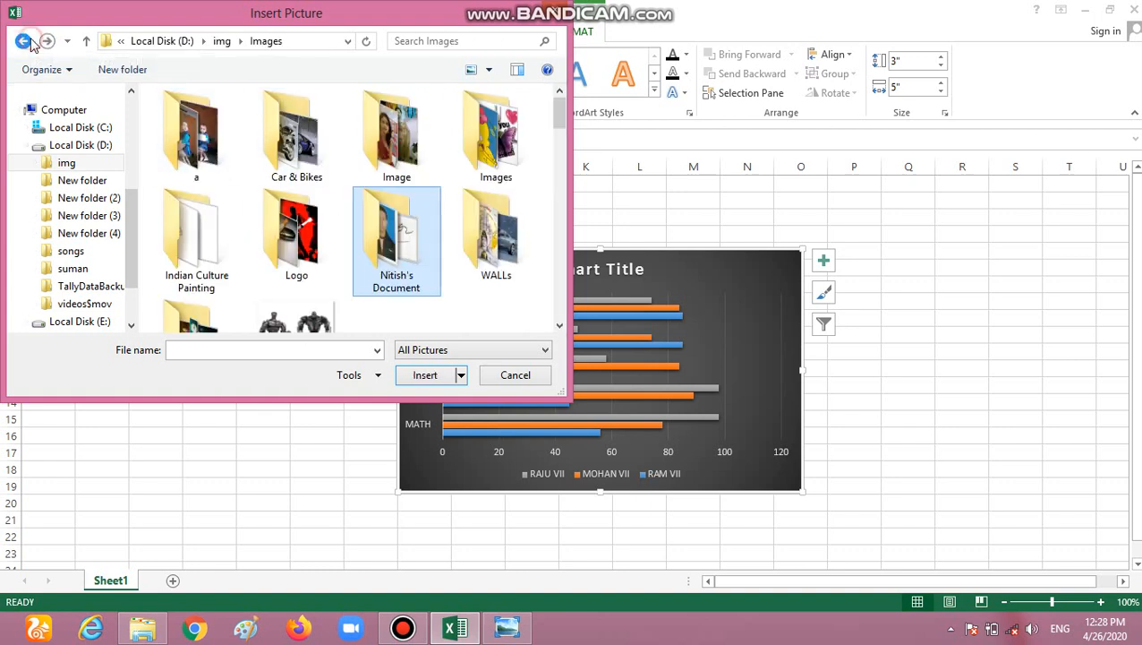
# Step: Fill the chart area with the picture Ferrari-wallpaper-6 from the Image folder
pyautogui.doubleClick(394, 139)
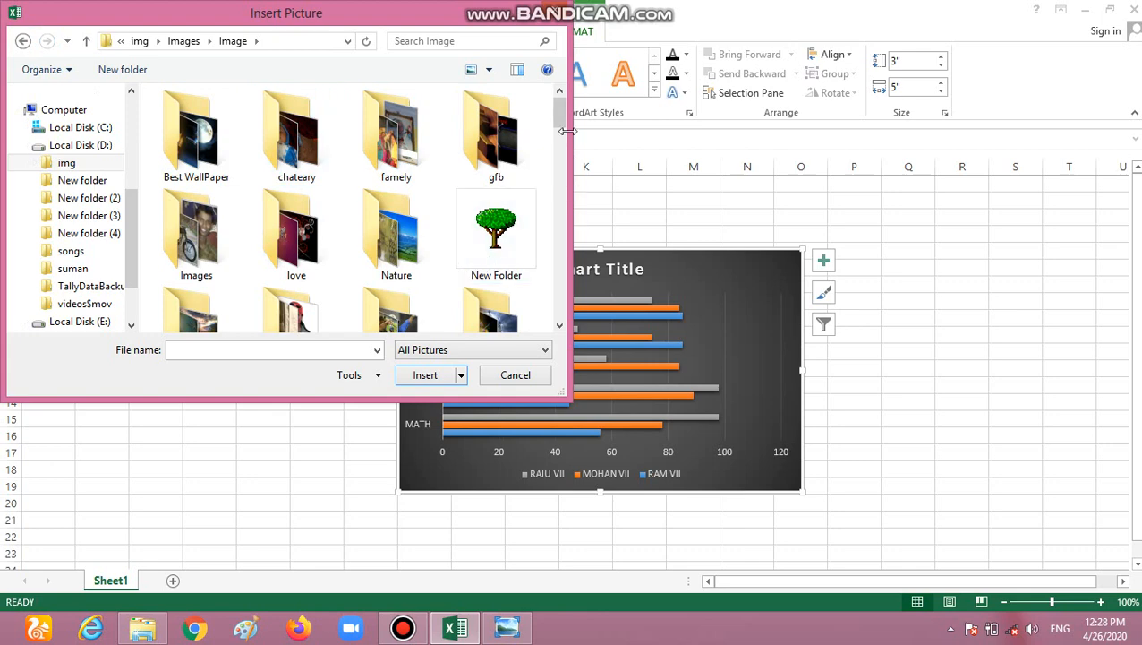
pyautogui.moveTo(562, 120); pyautogui.dragTo(562, 197)
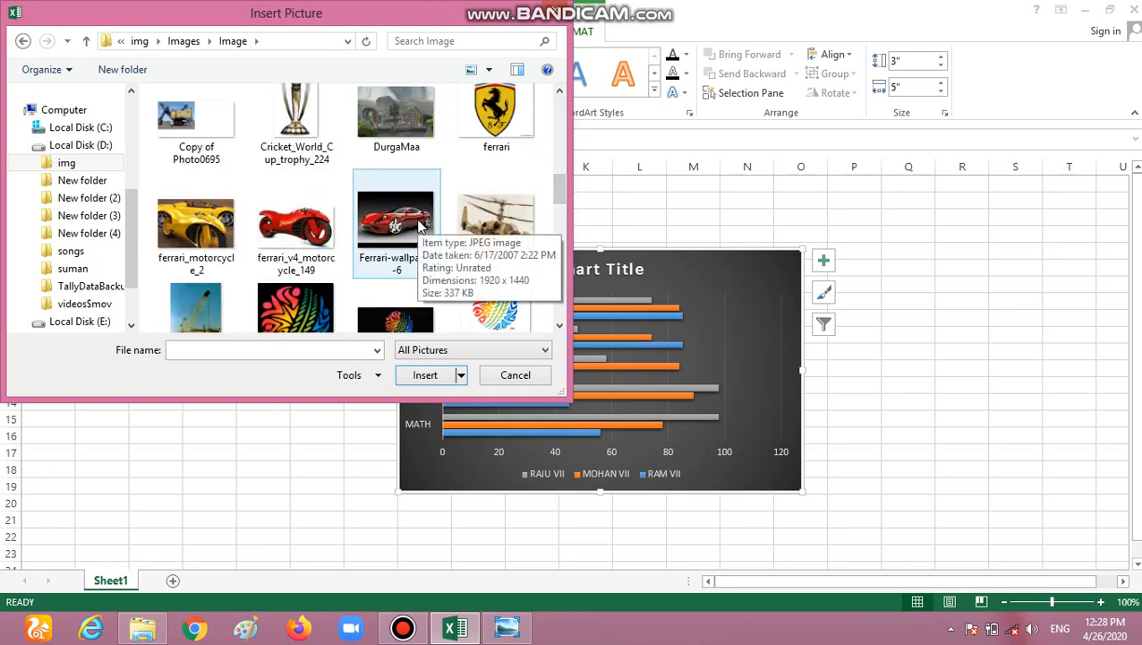
pyautogui.click(420, 228)
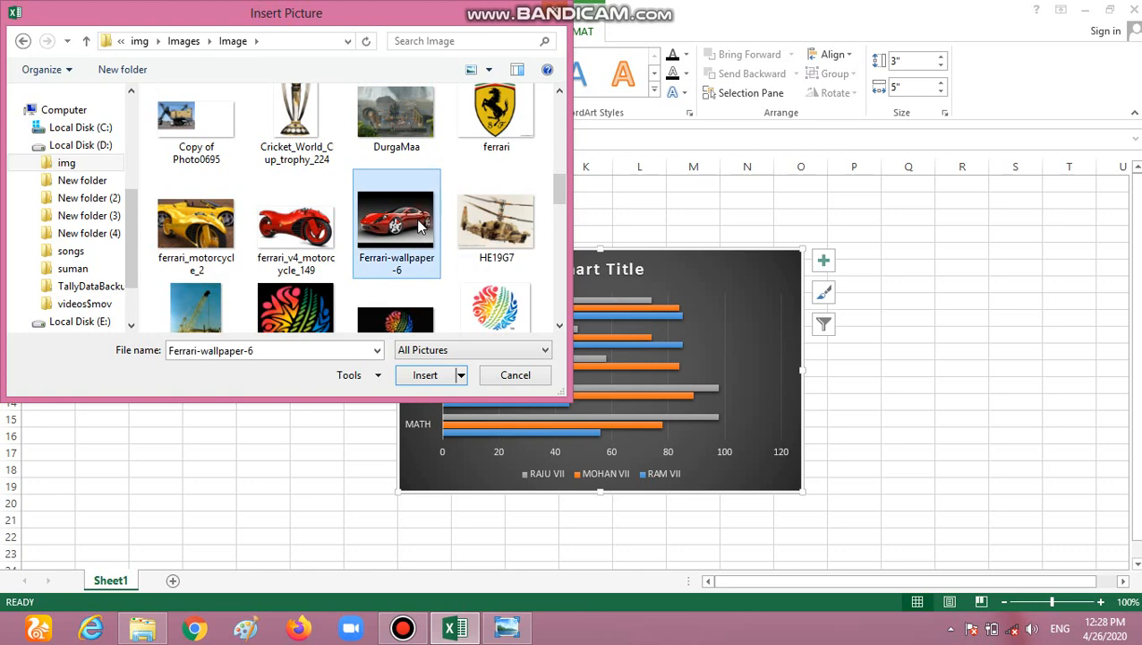
pyautogui.click(418, 380)
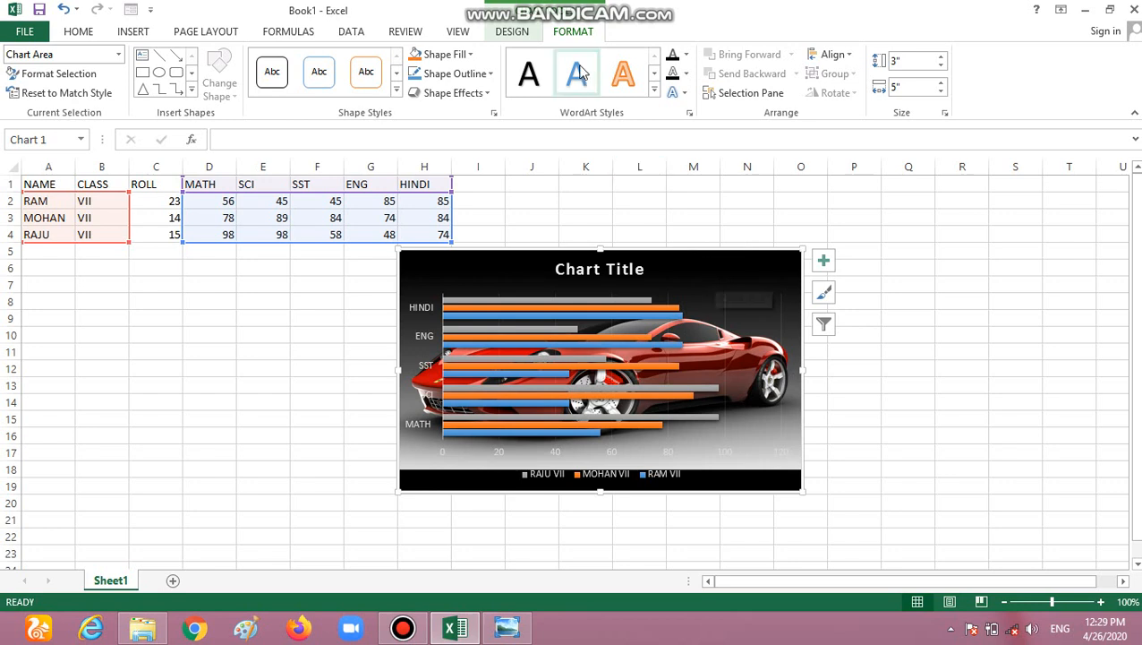
# Step: Change the chart to a 2-D clustered column chart, using the variant with subjects as series and students along the axis
pyautogui.click(515, 32)
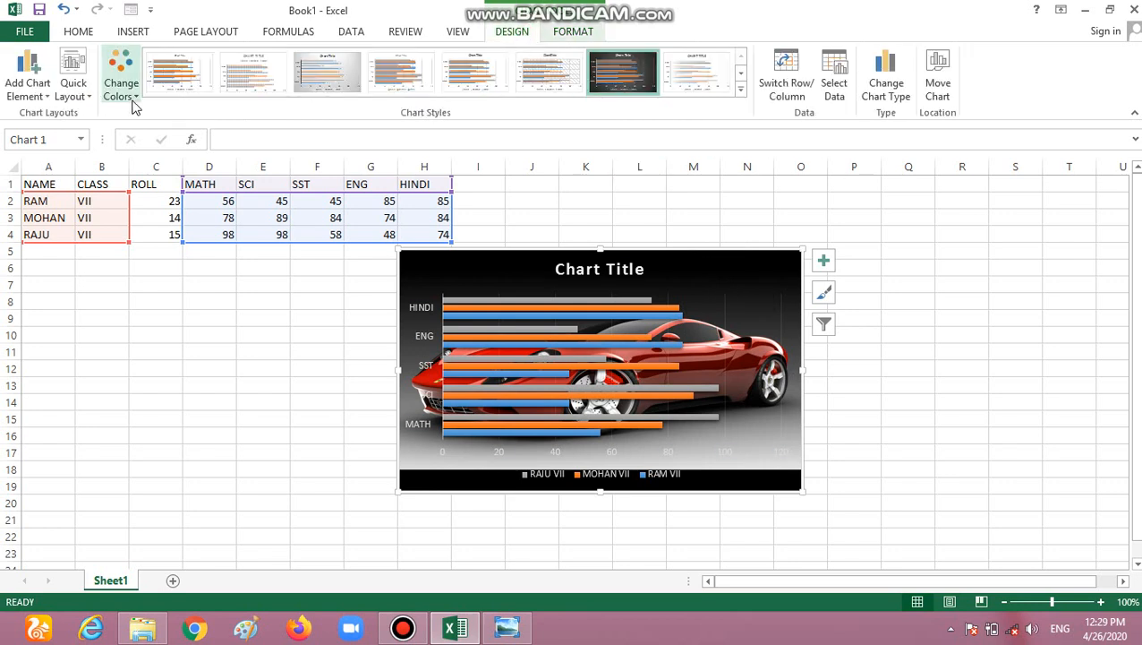
pyautogui.click(889, 90)
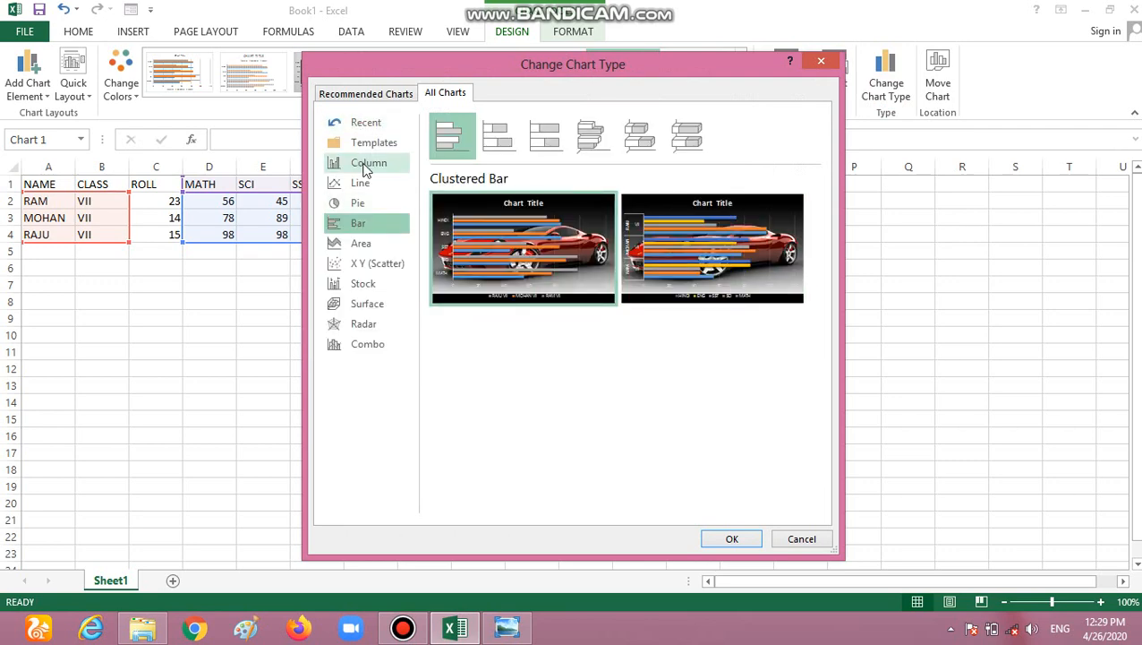
pyautogui.click(364, 166)
pyautogui.moveTo(691, 287)
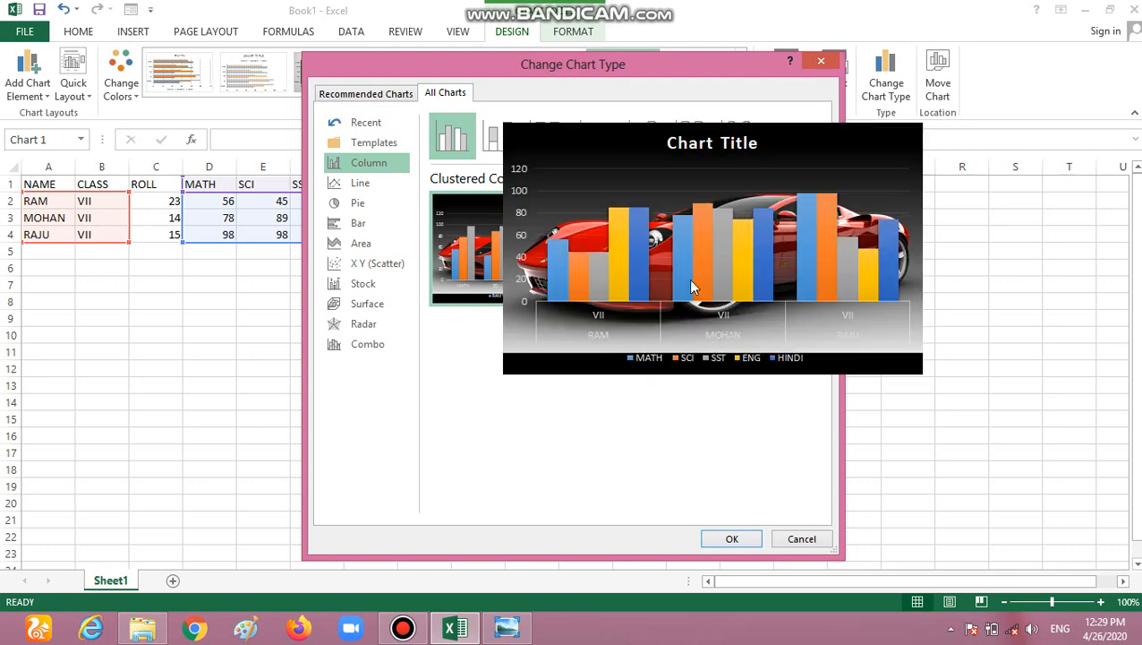
pyautogui.click(724, 267)
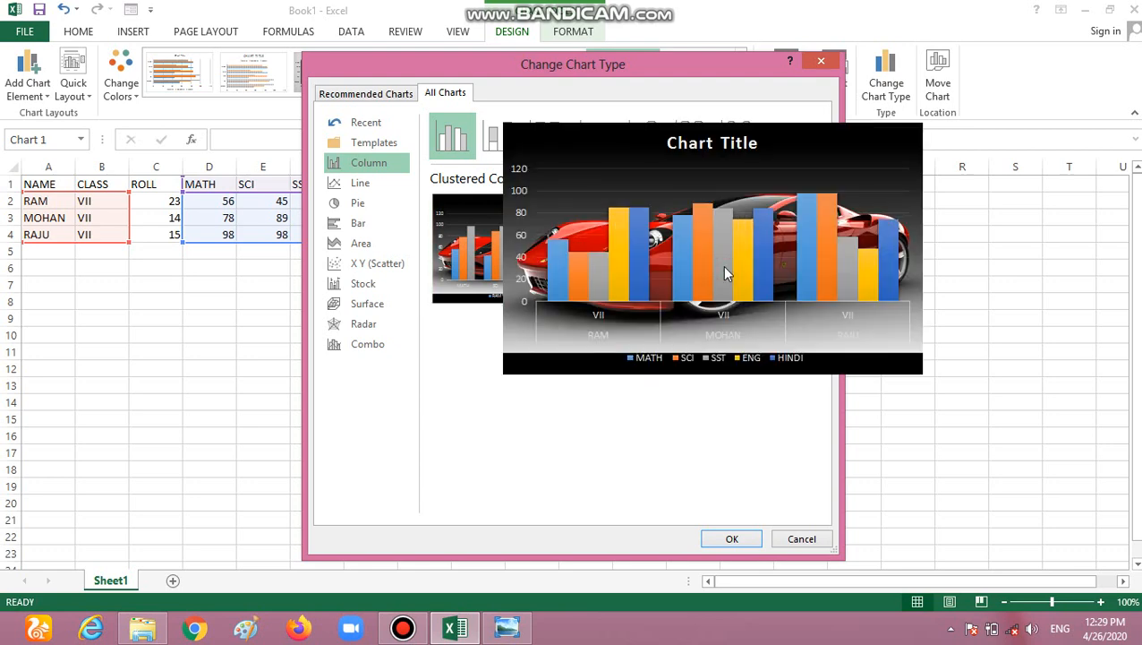
pyautogui.doubleClick(724, 271)
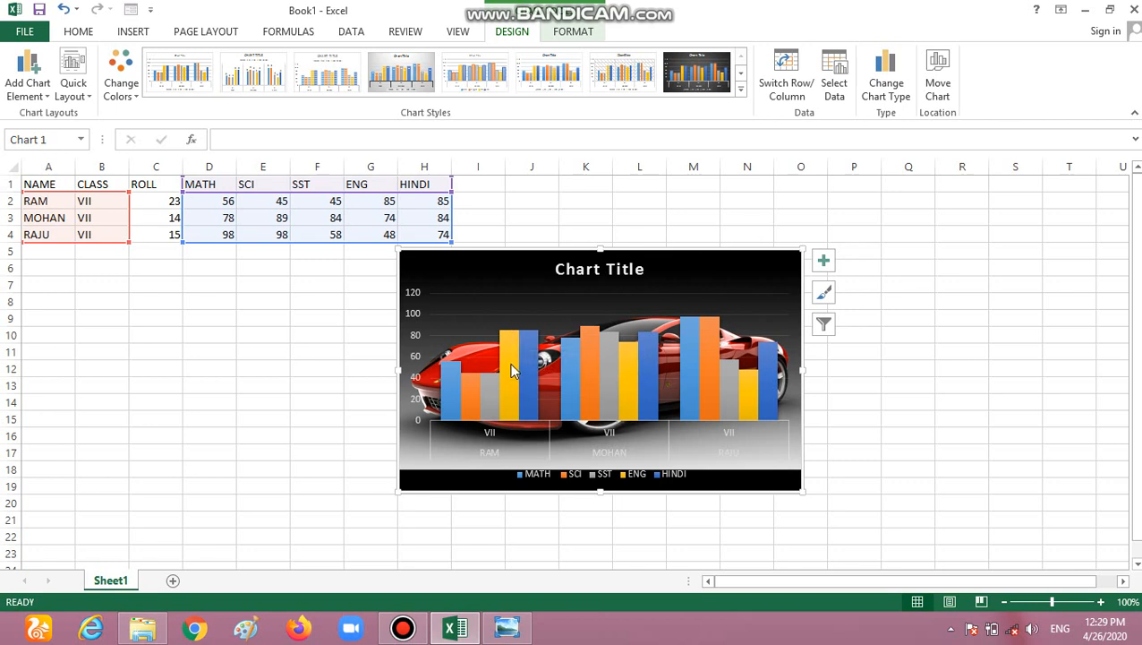
# Step: Apply the third preset shape effect in the last row of presets to only the second student's HINDI column
pyautogui.moveTo(511, 364)
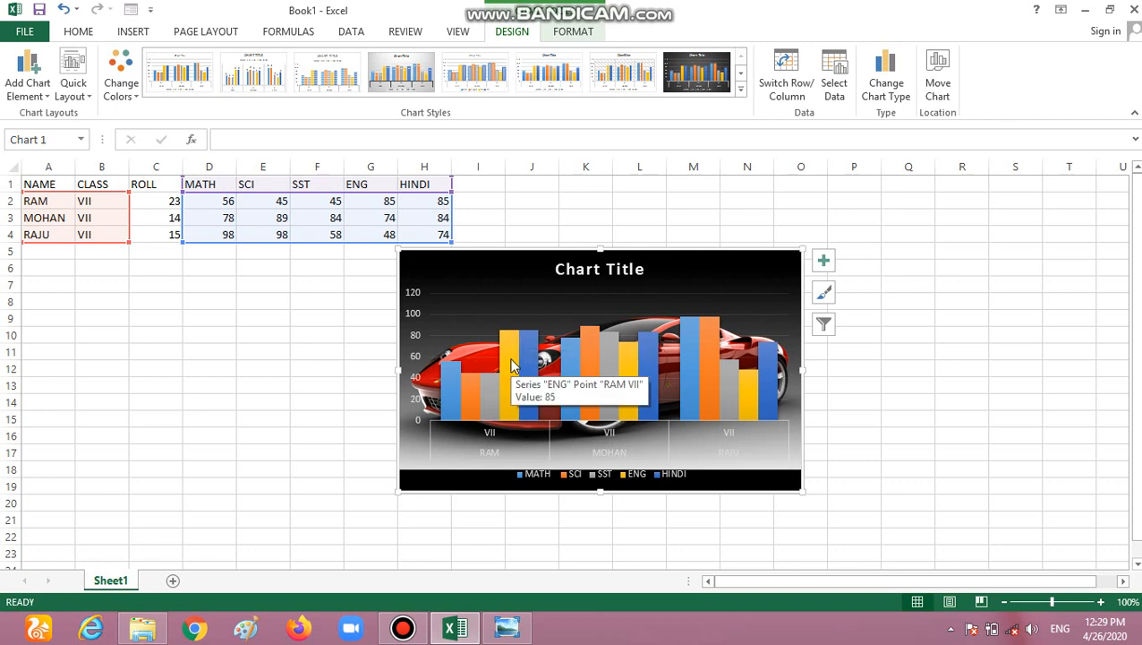
pyautogui.click(506, 395)
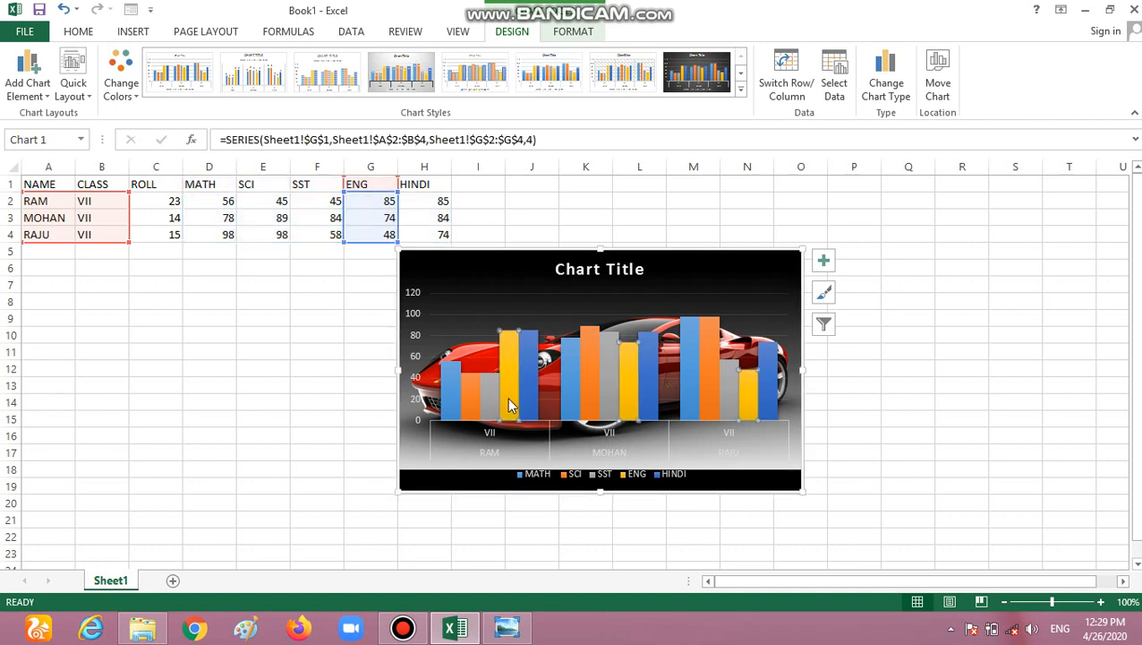
pyautogui.moveTo(507, 383)
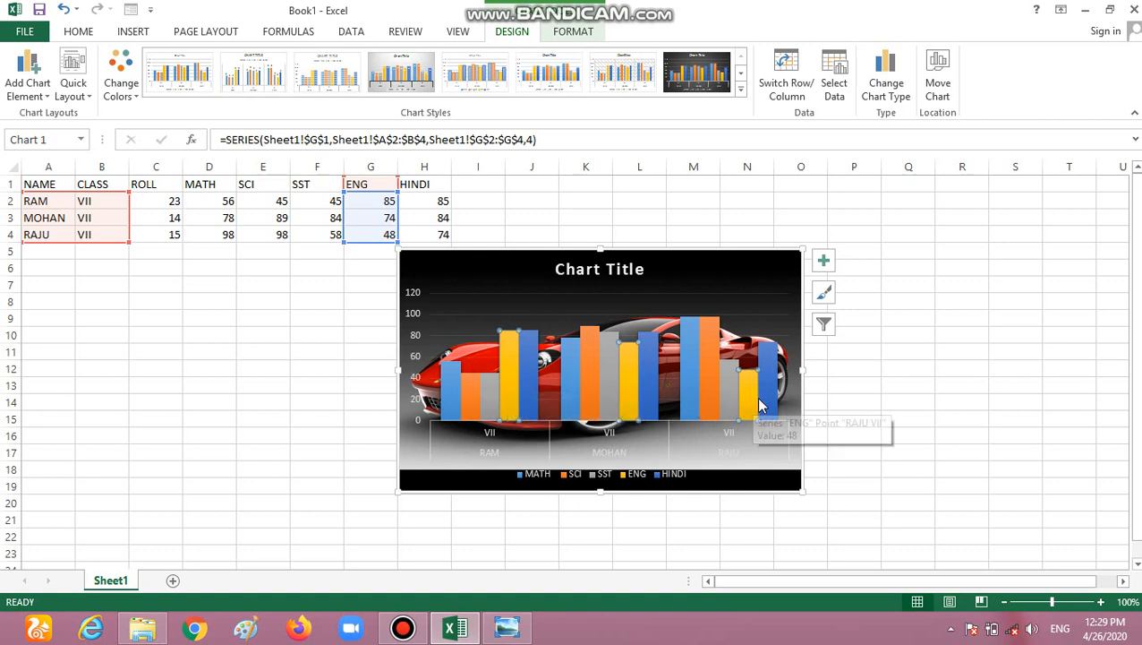
pyautogui.click(645, 374)
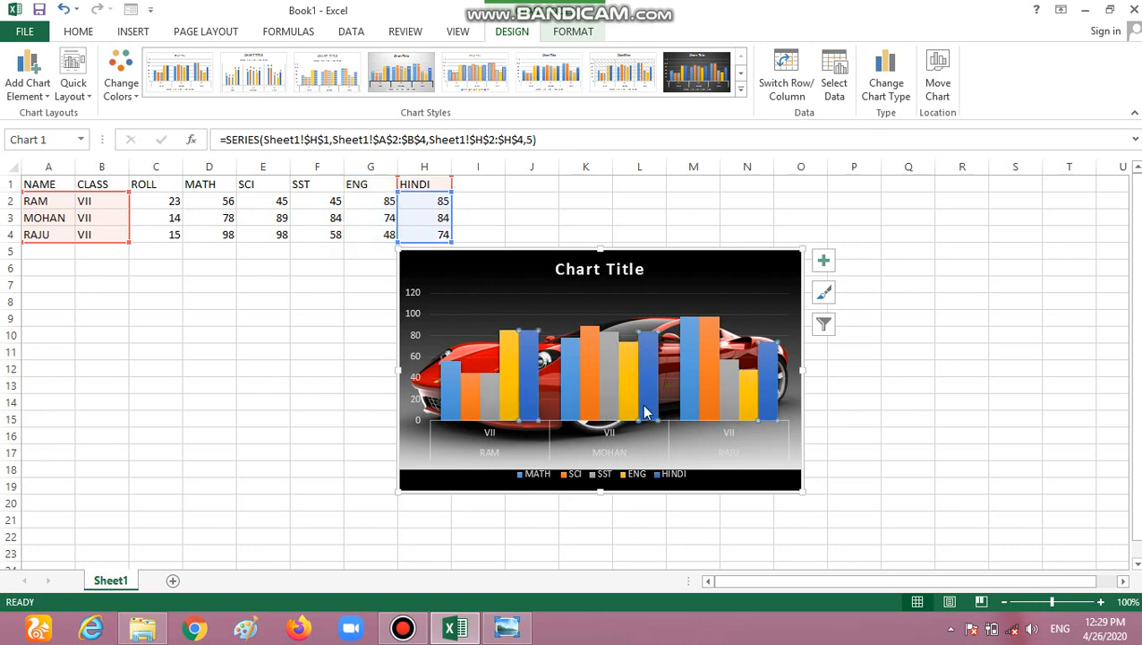
pyautogui.moveTo(651, 404)
pyautogui.click(650, 393)
pyautogui.doubleClick(650, 393)
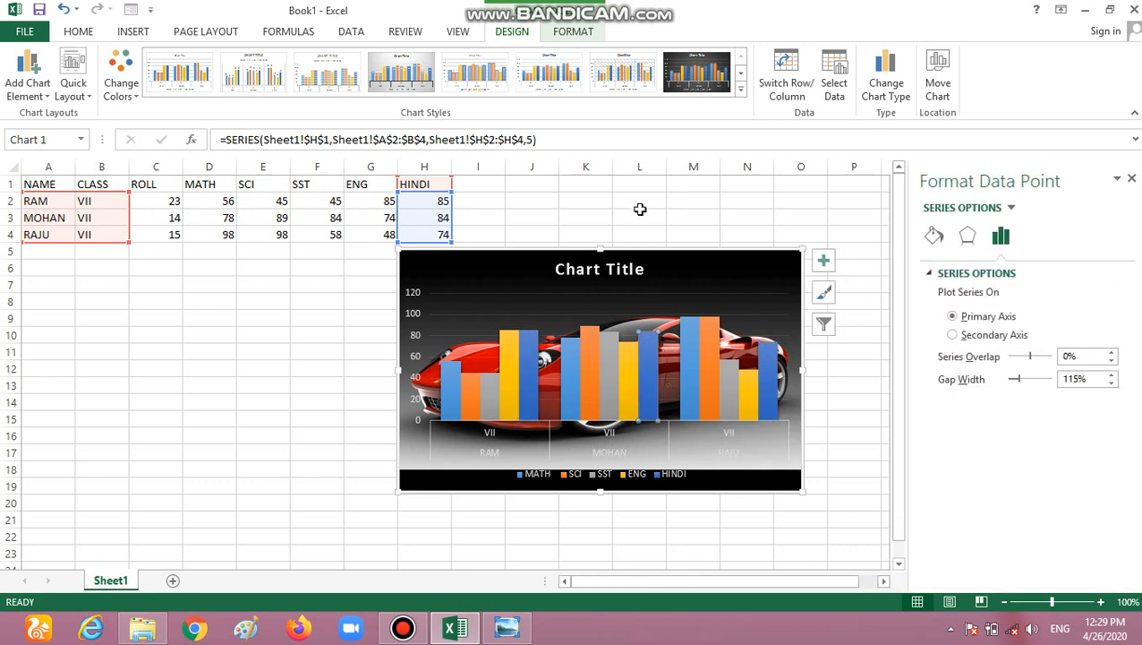
pyautogui.click(574, 32)
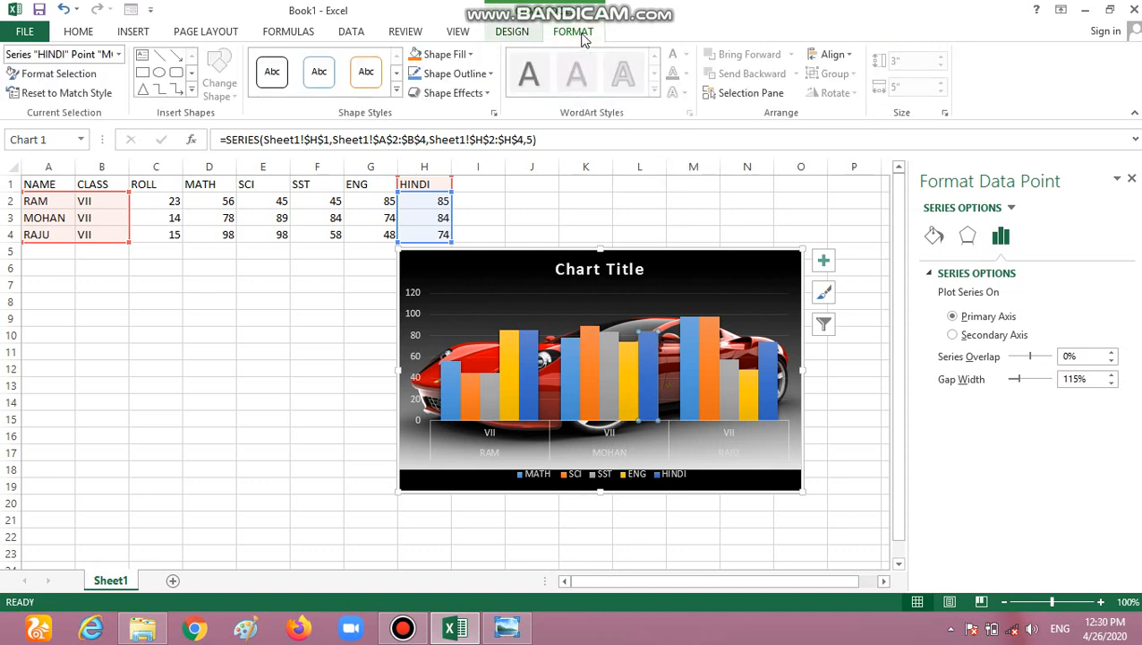
pyautogui.click(474, 97)
pyautogui.moveTo(481, 125)
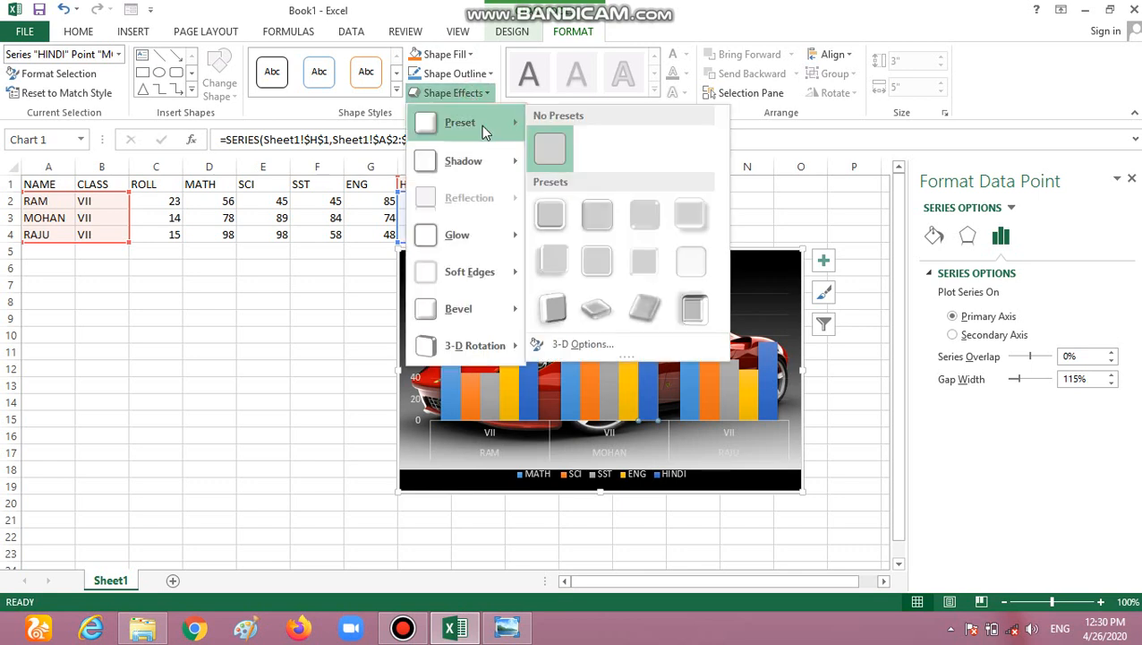
pyautogui.click(643, 311)
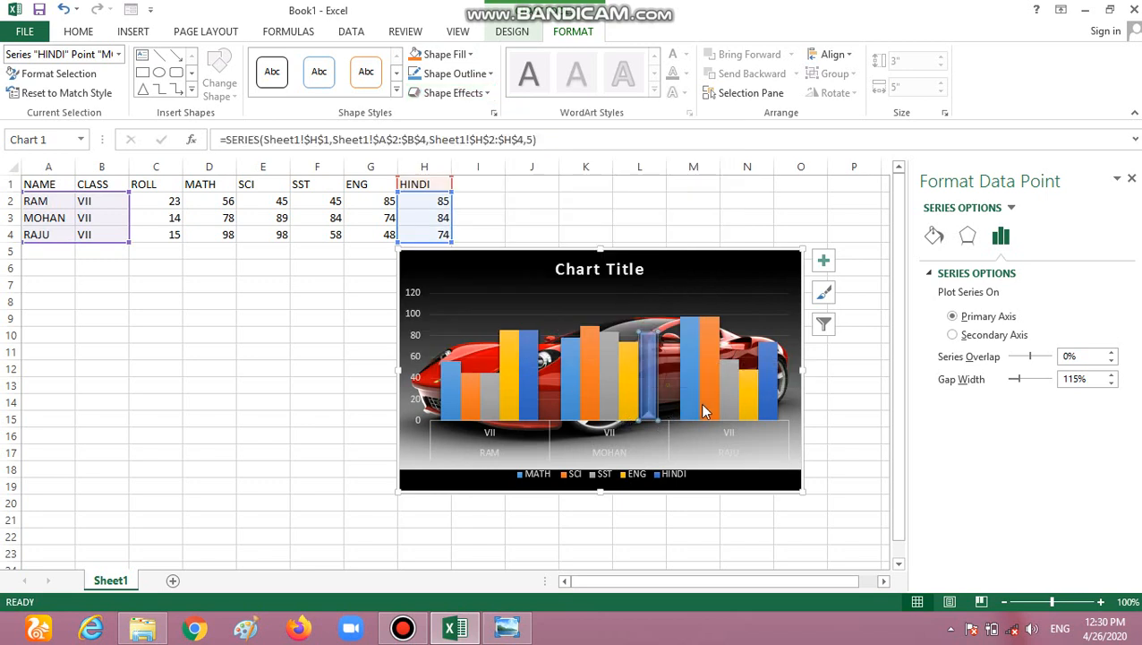
# Step: Apply a blue glow, third size variation, to the SCI series, then deselect the chart and close the formatting options
pyautogui.moveTo(703, 405)
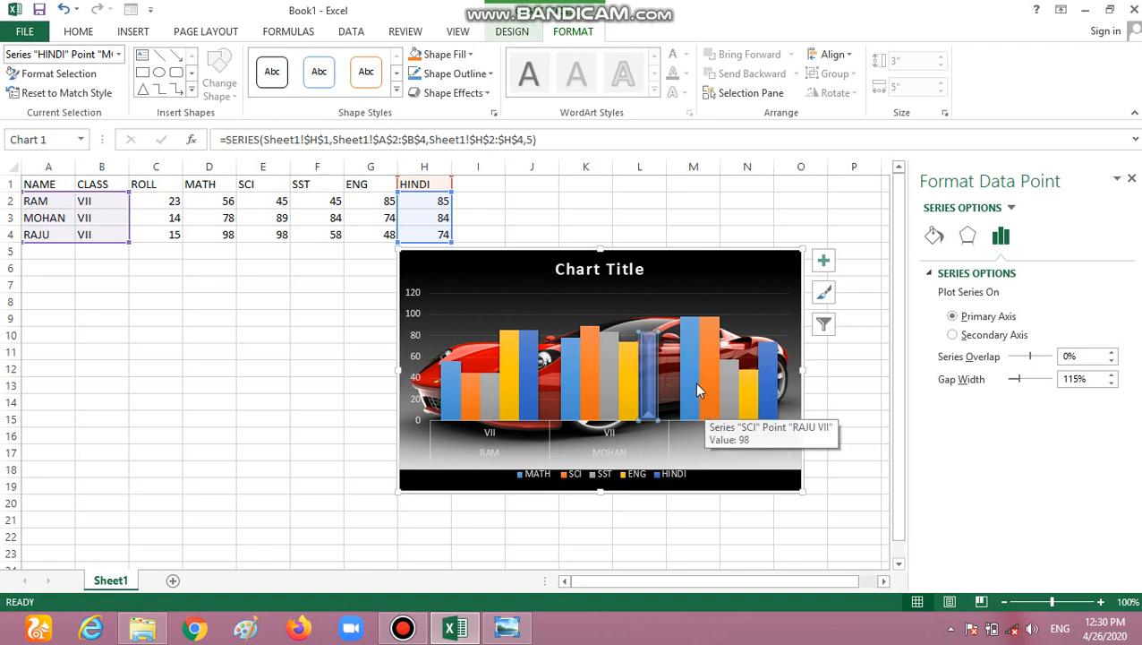
pyautogui.click(707, 347)
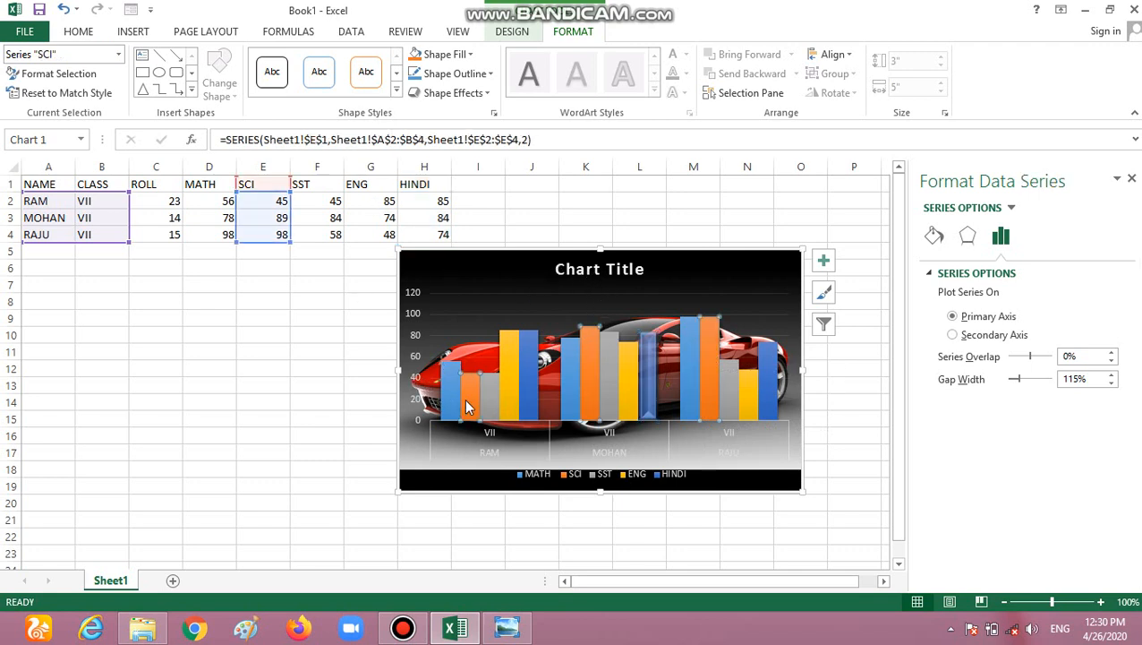
pyautogui.click(483, 97)
pyautogui.moveTo(490, 247)
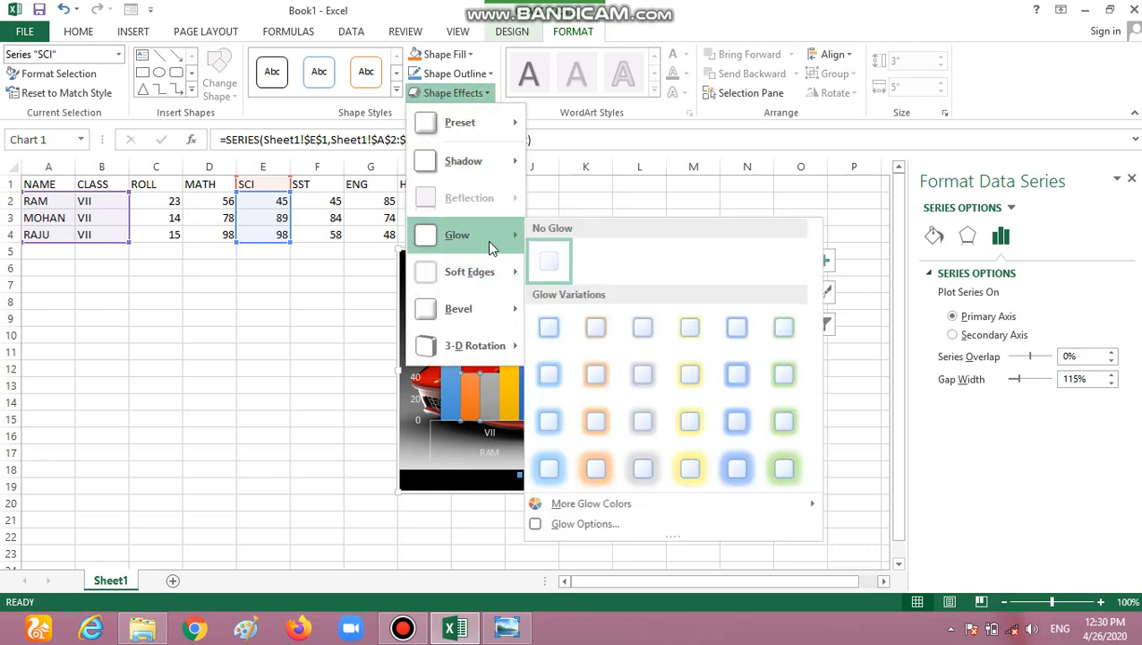
pyautogui.click(551, 417)
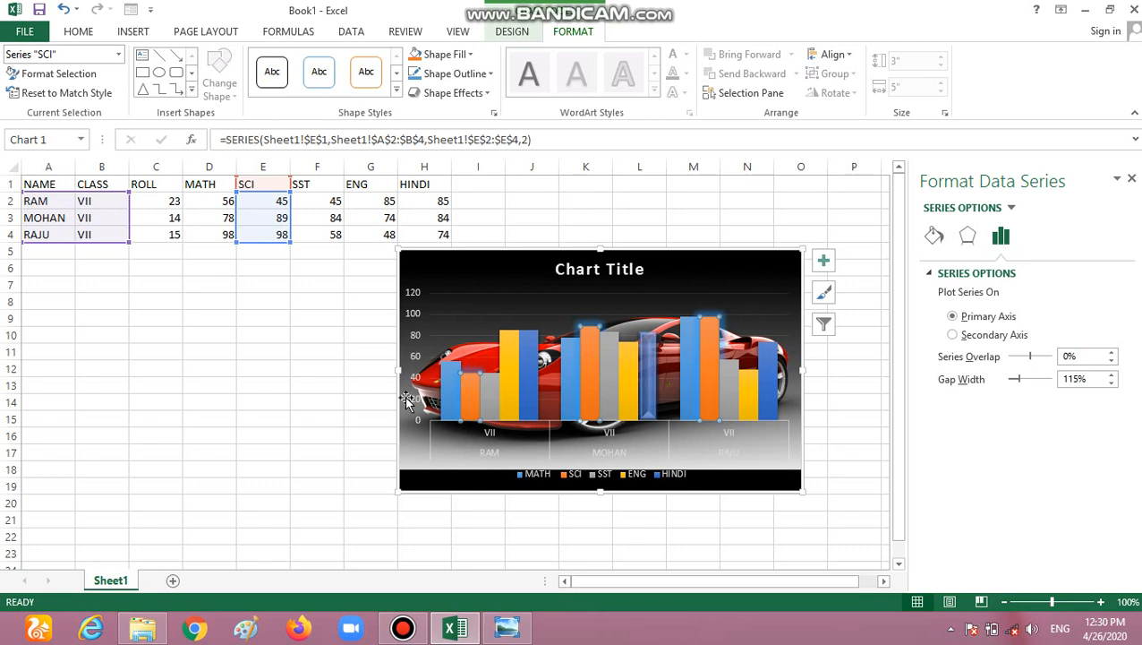
pyautogui.click(324, 405)
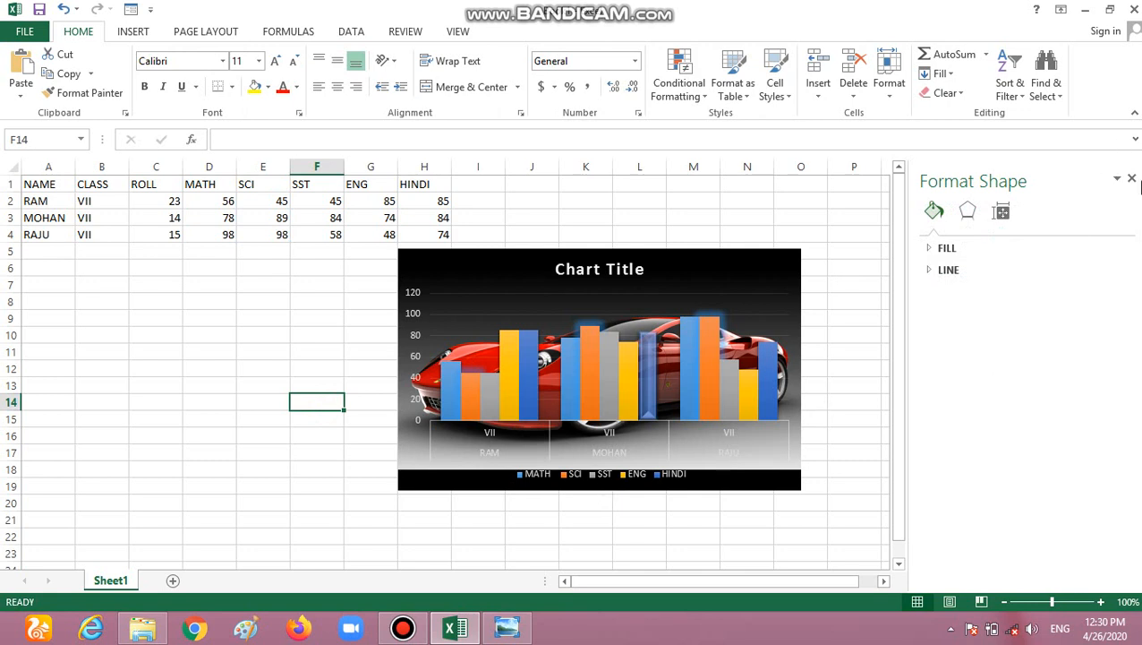
pyautogui.click(1132, 178)
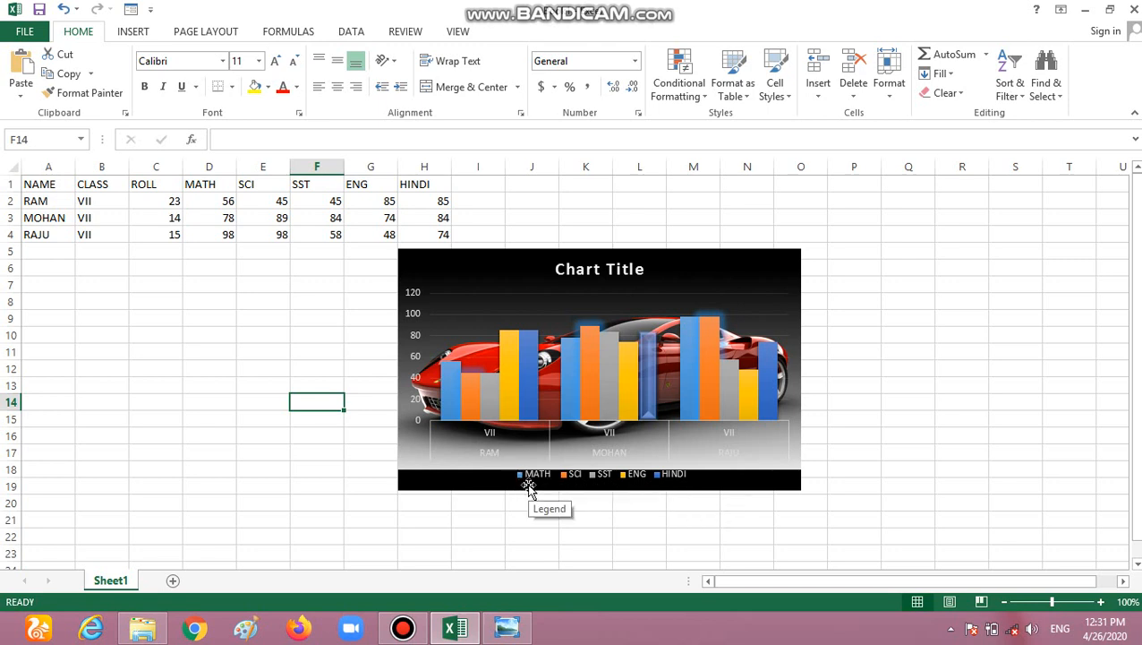
# Step: Delete the whole column chart from the sheet
pyautogui.moveTo(449, 366)
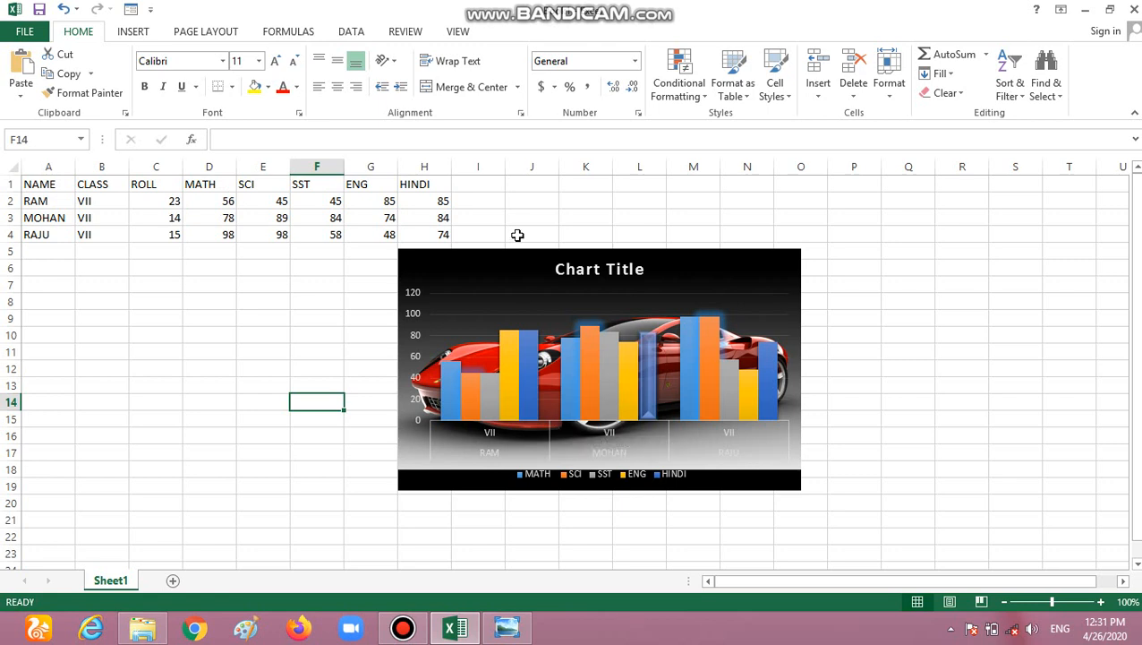
pyautogui.click(644, 268)
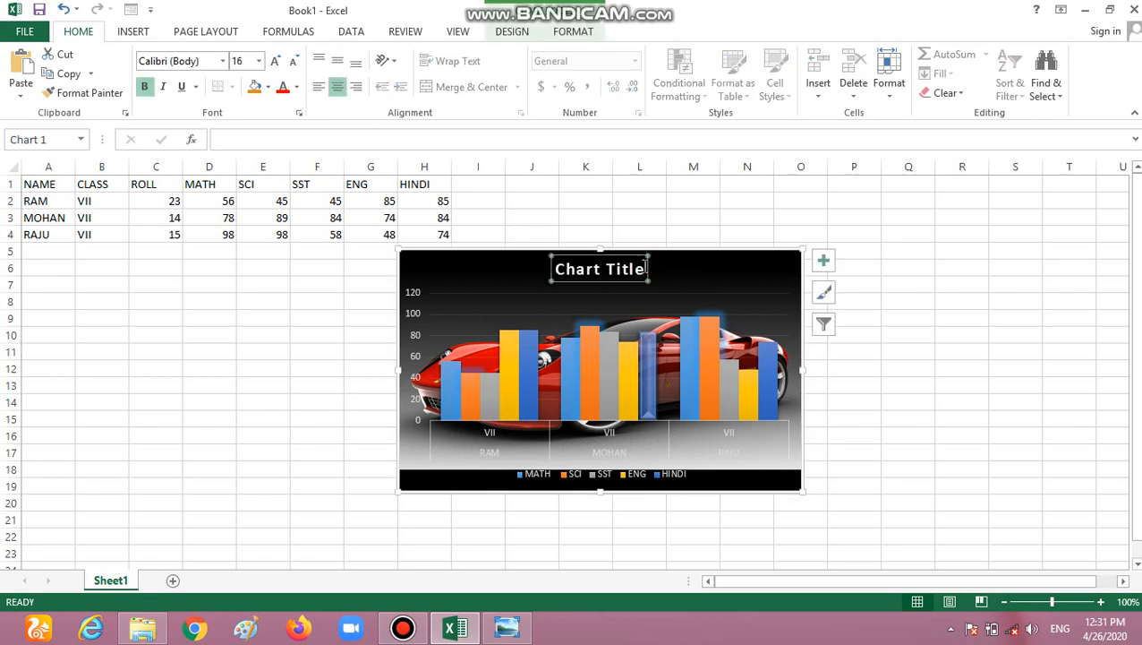
pyautogui.click(736, 273)
pyautogui.press('Delete')
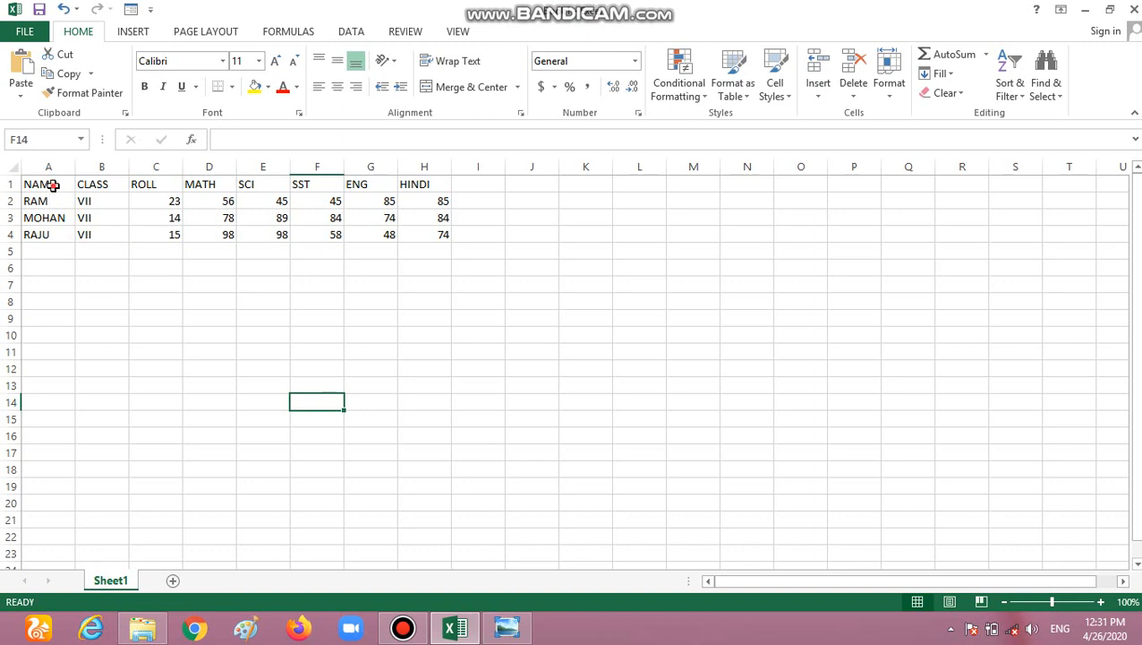
# Step: Insert a 3-D pie chart from the marks table in A1:H4
pyautogui.moveTo(51, 184); pyautogui.dragTo(435, 233)
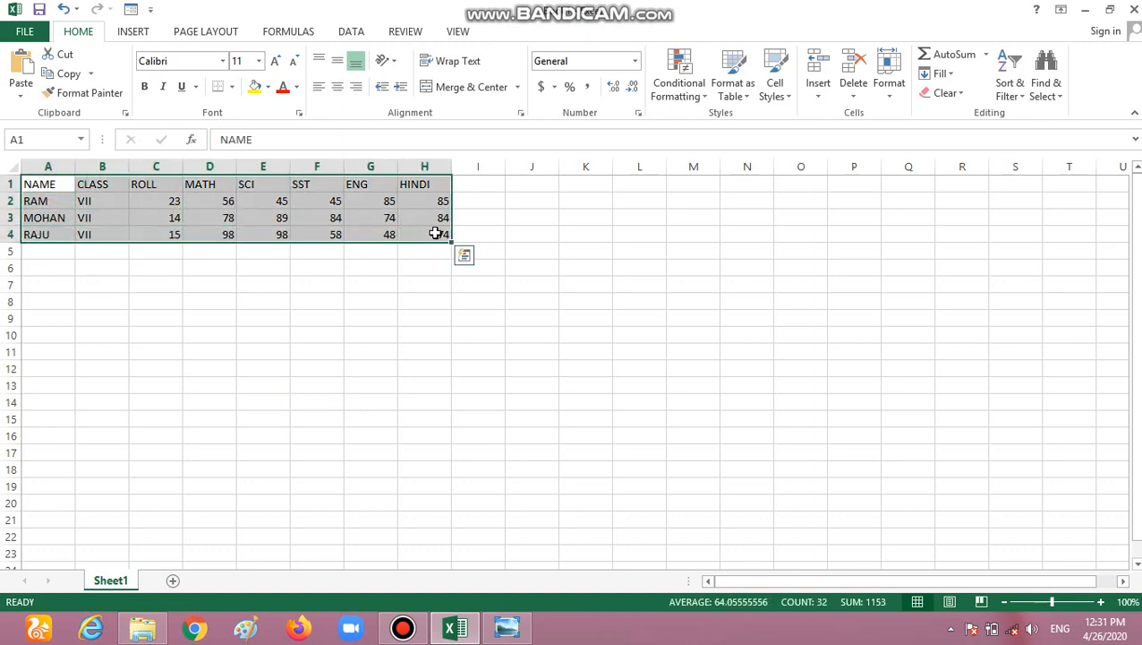
pyautogui.click(134, 34)
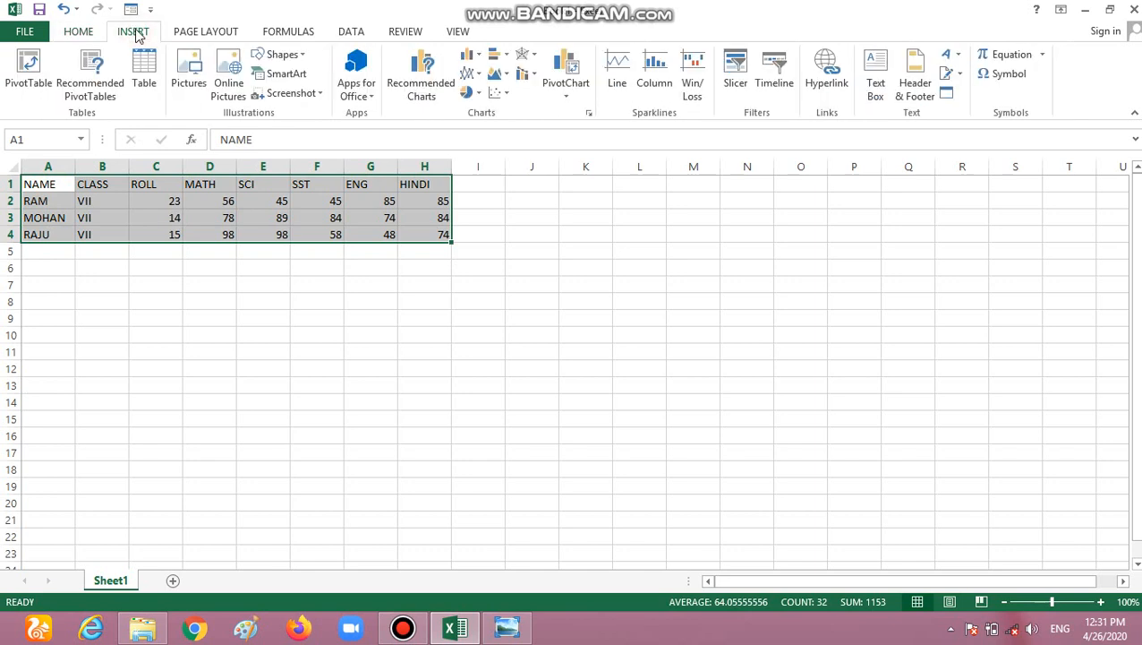
pyautogui.click(483, 94)
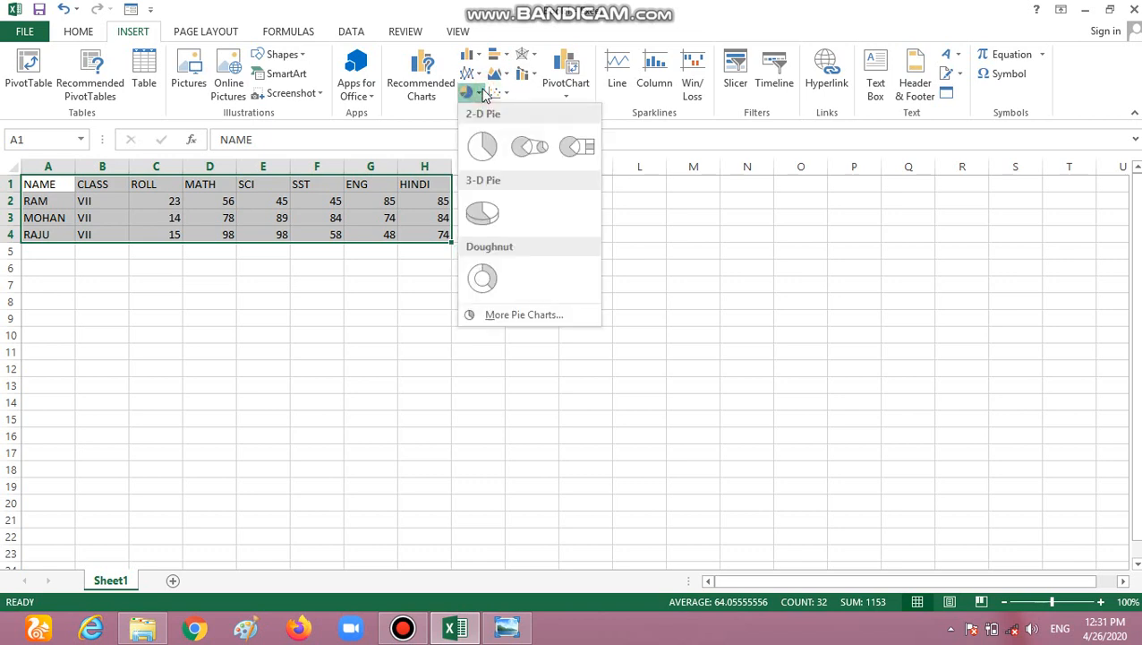
pyautogui.click(488, 215)
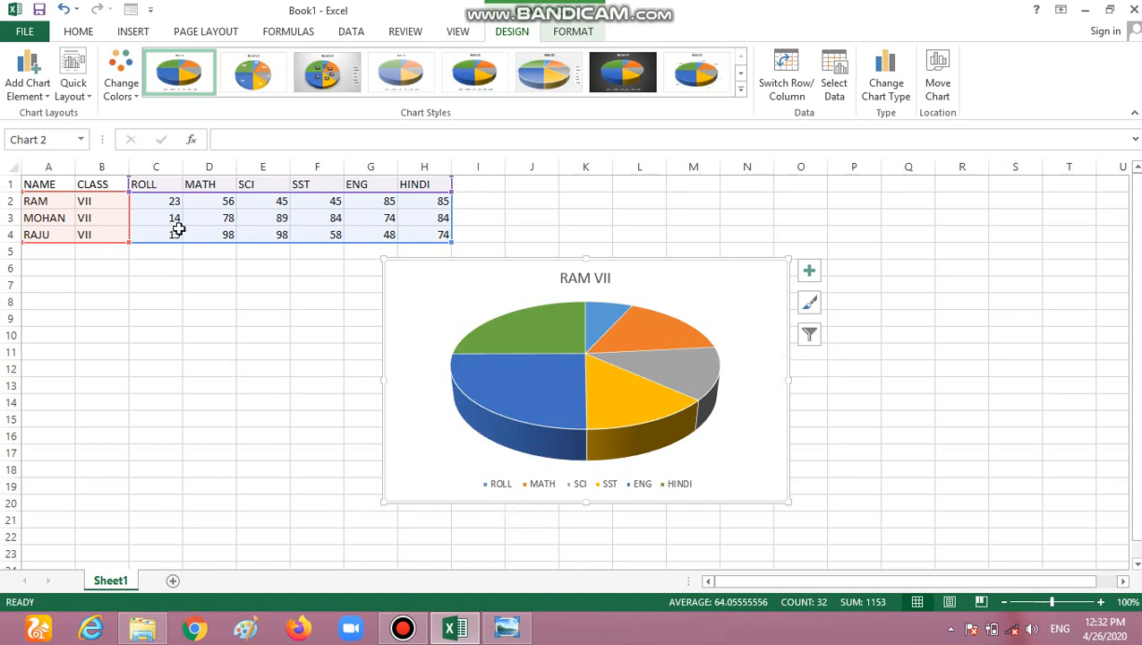
# Step: Exclude the ROLL column from the pie chart's data range and apply the third chart style, with gray gradient background and percentage labels
pyautogui.moveTo(129, 241); pyautogui.dragTo(168, 245)
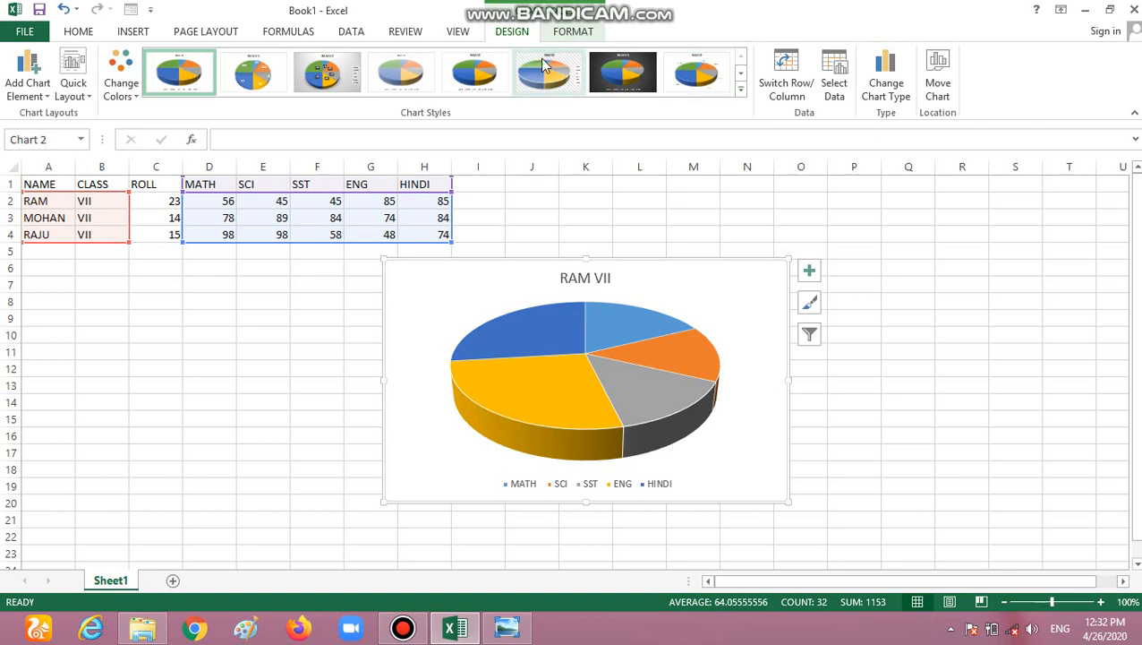
pyautogui.click(327, 81)
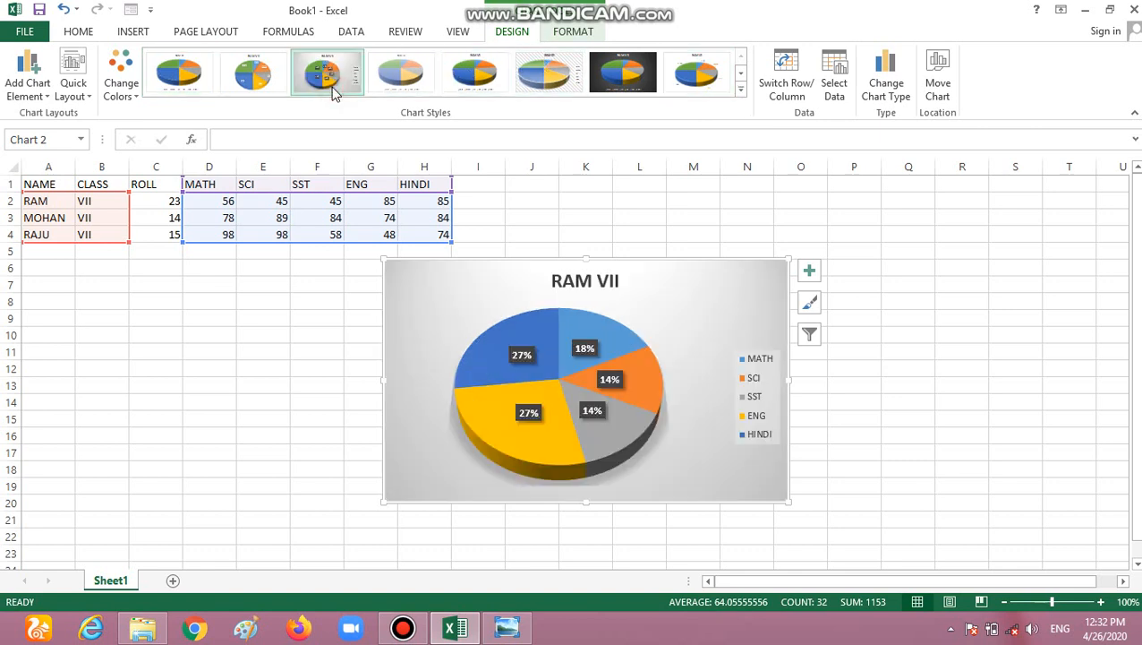